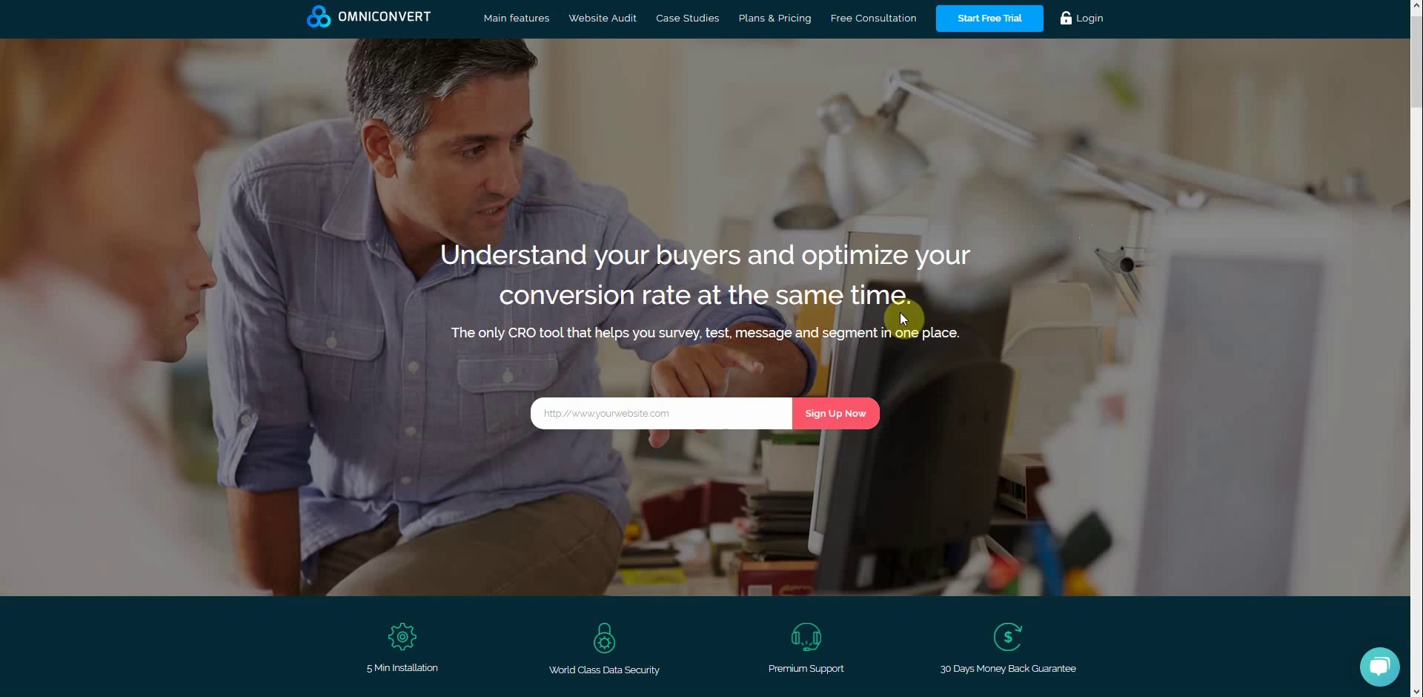
# Step: Log in to Omniconvert and view the list of A/B testing experiments
pyautogui.moveTo(906, 297); pyautogui.dragTo(442, 249)
pyautogui.click(878, 323)
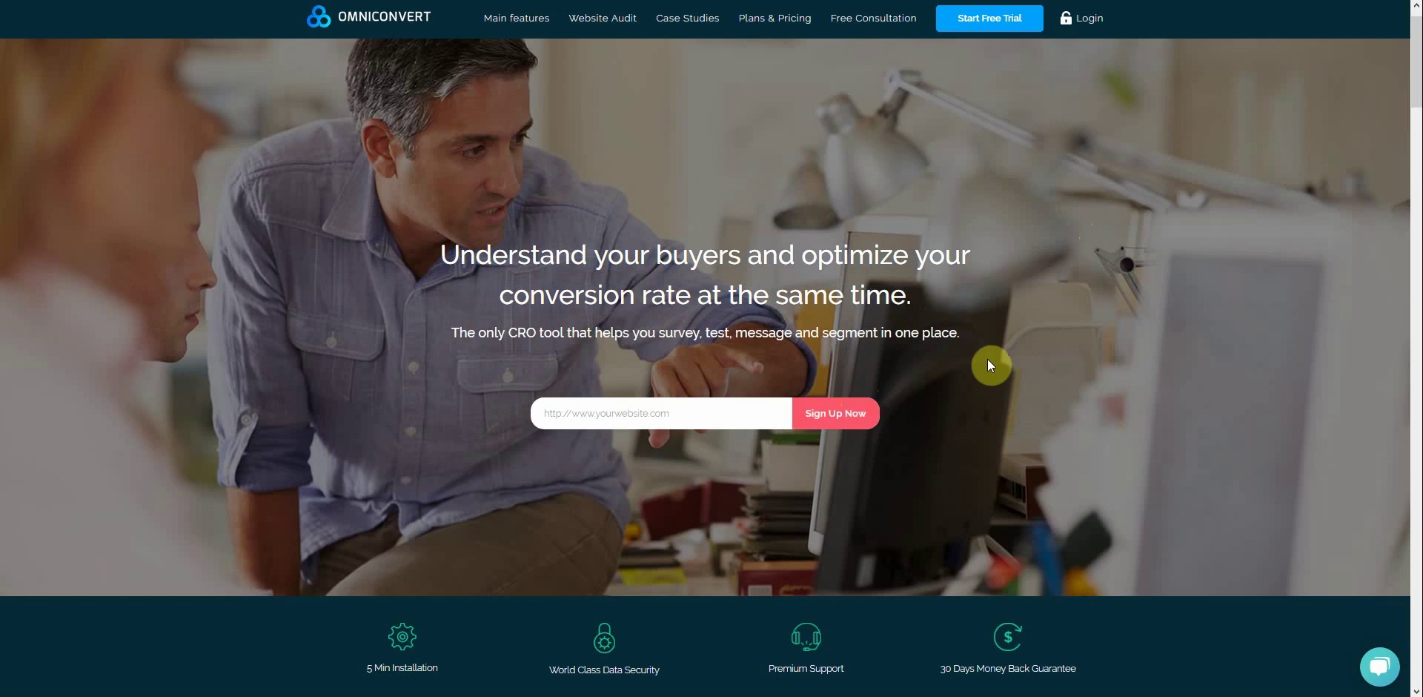
pyautogui.click(1078, 22)
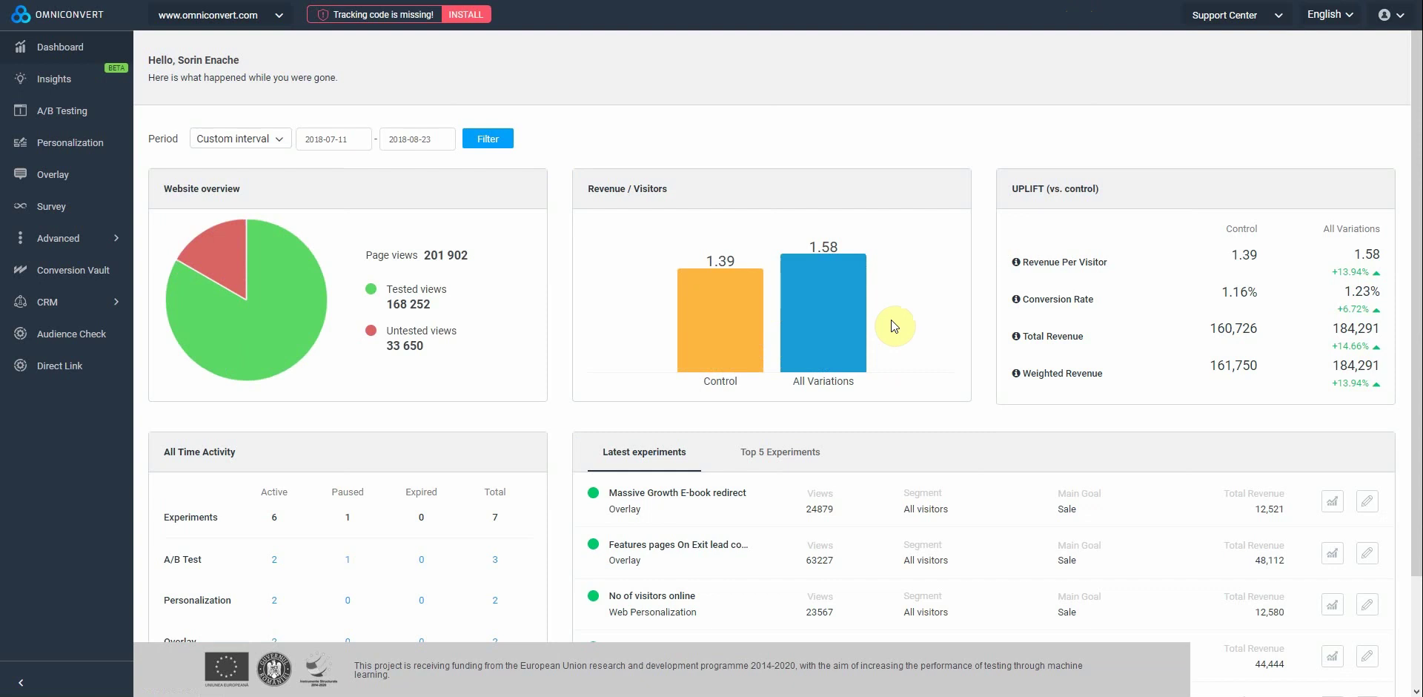
pyautogui.click(72, 115)
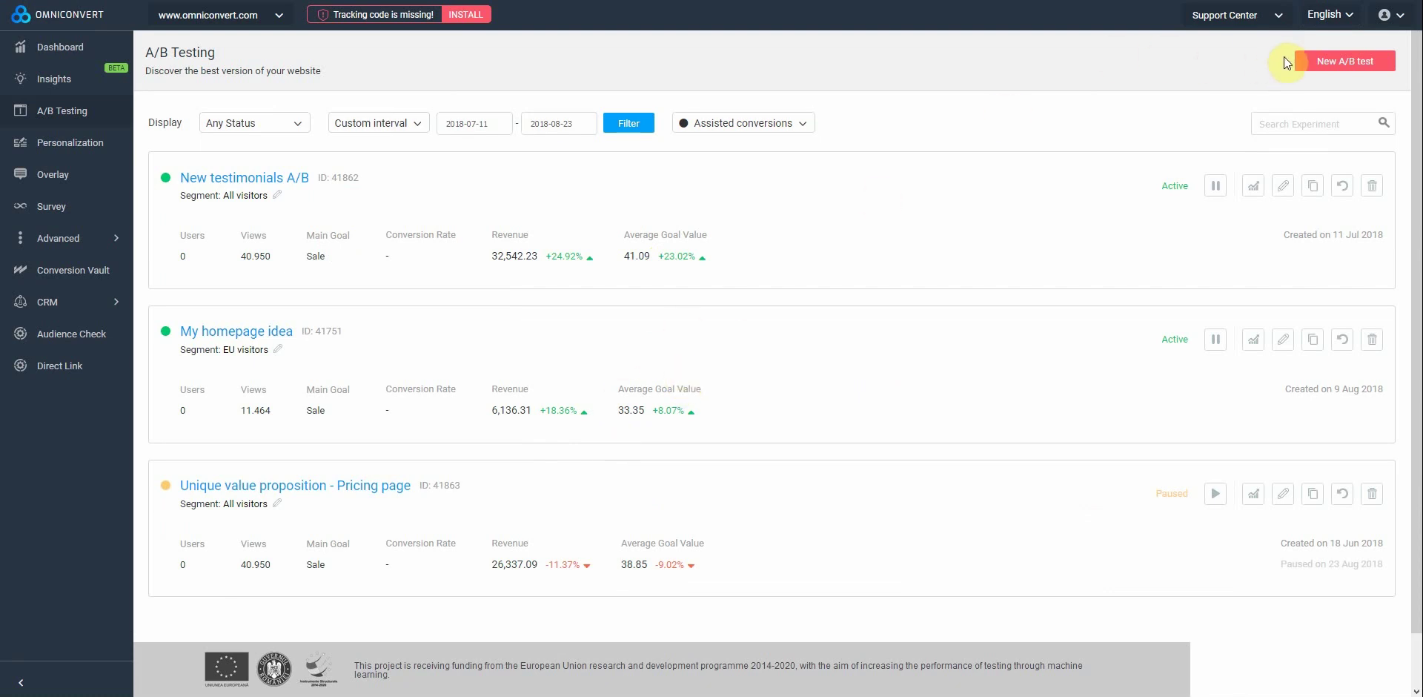
pyautogui.click(1342, 63)
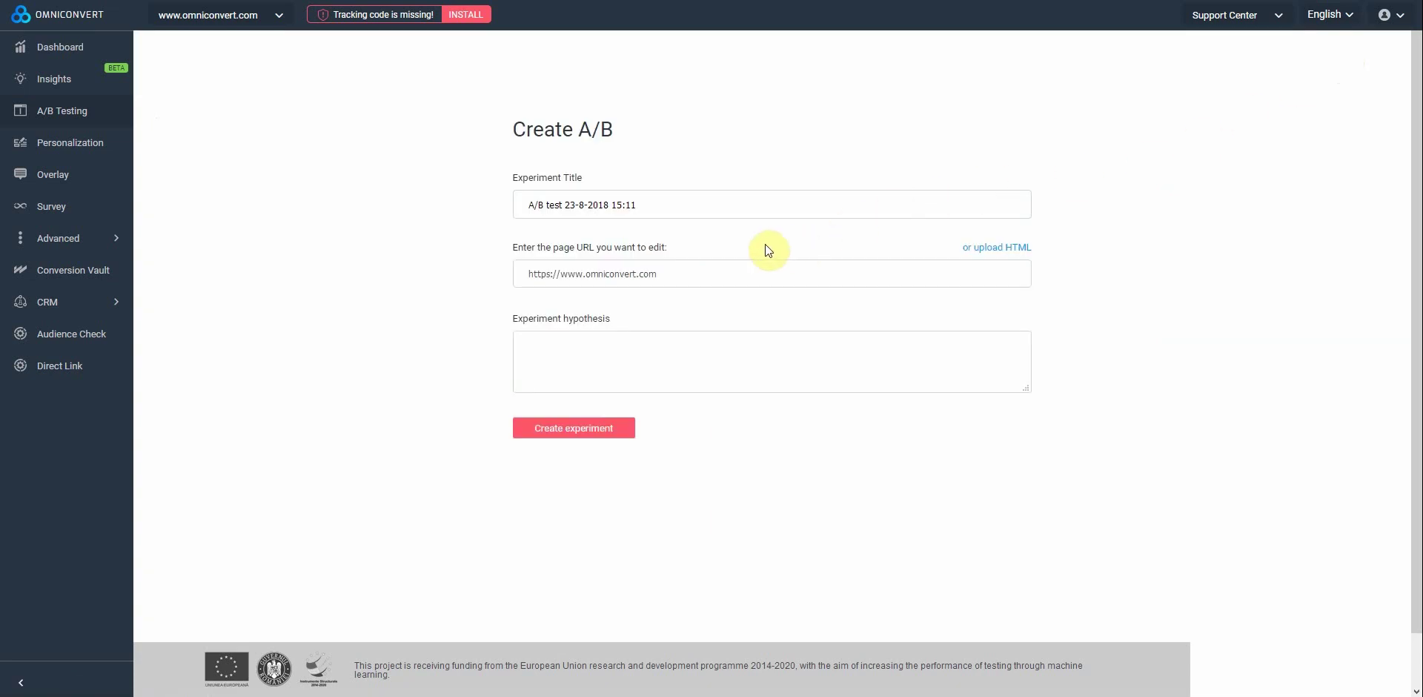
pyautogui.moveTo(666, 205); pyautogui.dragTo(495, 225)
pyautogui.write('Hompage new headline and cta co')
pyautogui.press('BackSpace')
pyautogui.press('BackSpace')
pyautogui.press('BackSpace')
pyautogui.press('BackSpace')
pyautogui.press('BackSpace')
pyautogui.press('BackSpace')
pyautogui.write('CTA color')
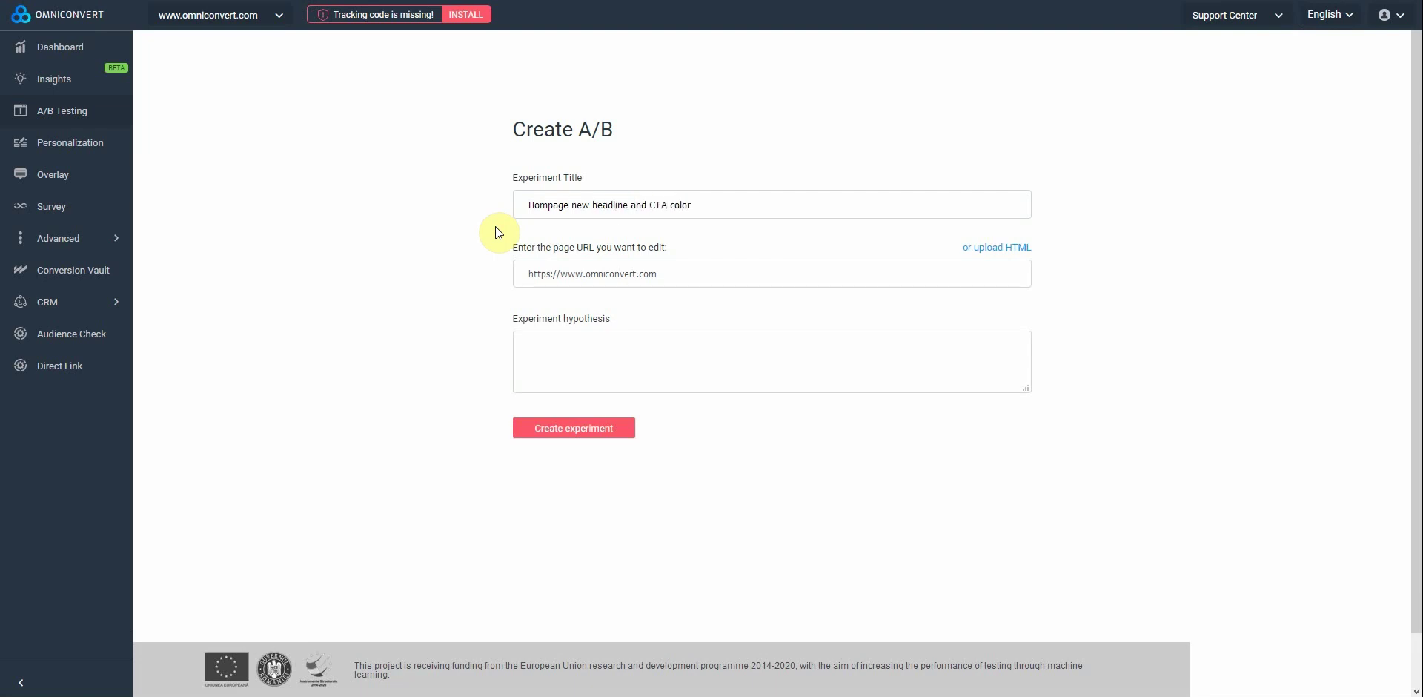
pyautogui.click(687, 272)
pyautogui.click(687, 272)
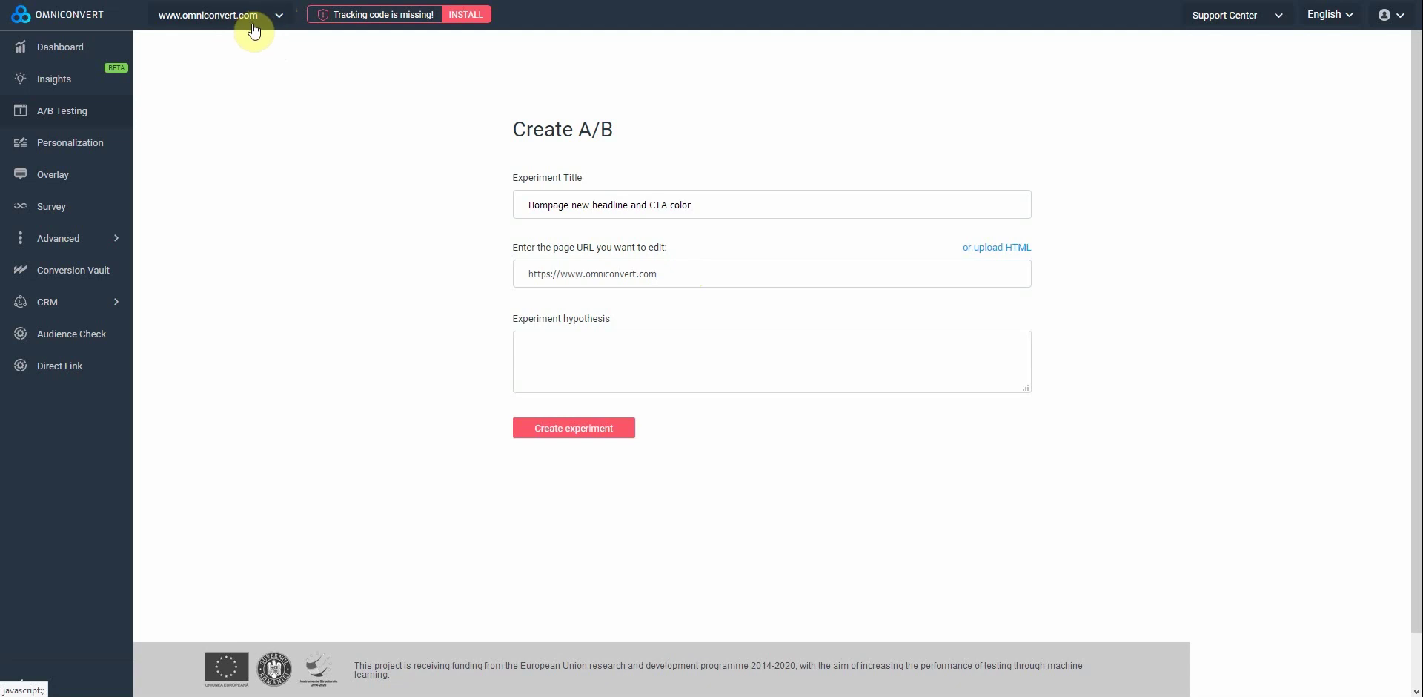
pyautogui.click(645, 275)
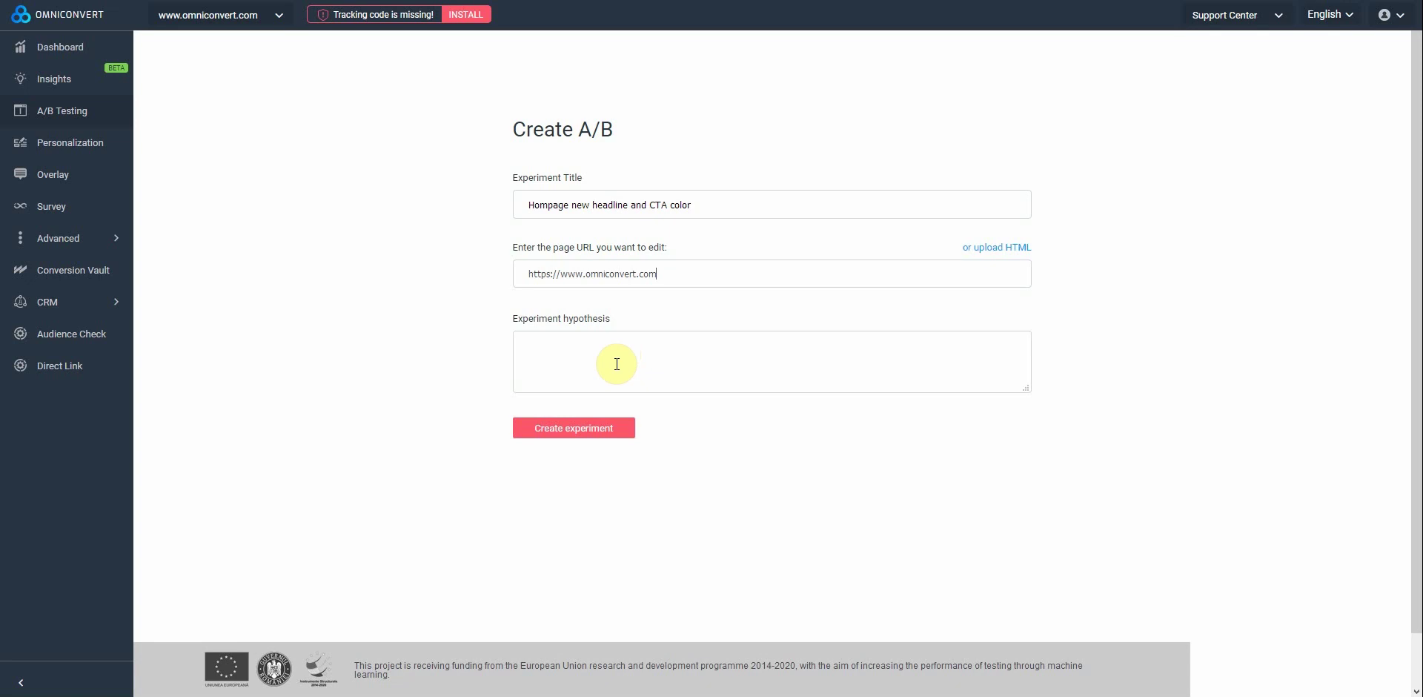
# Step: Create the experiment and add Variation #1 of the homepage
pyautogui.click(571, 436)
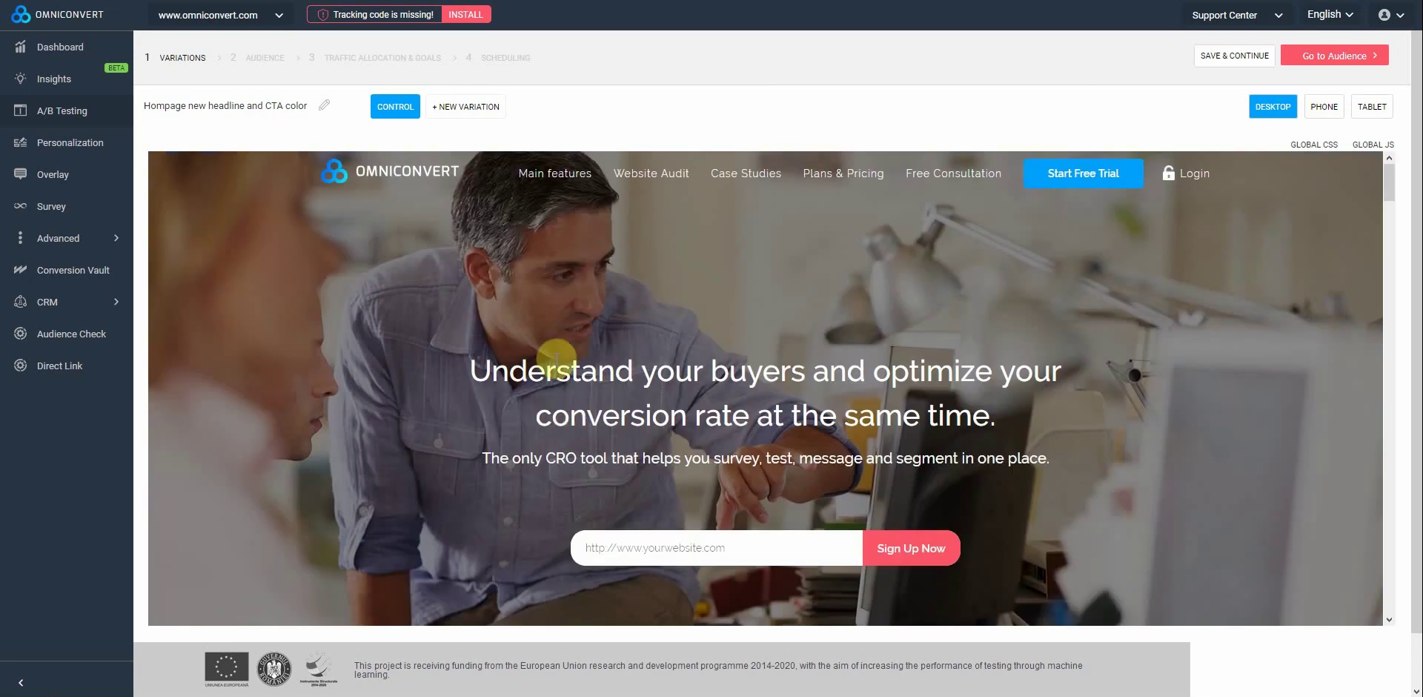
pyautogui.click(465, 106)
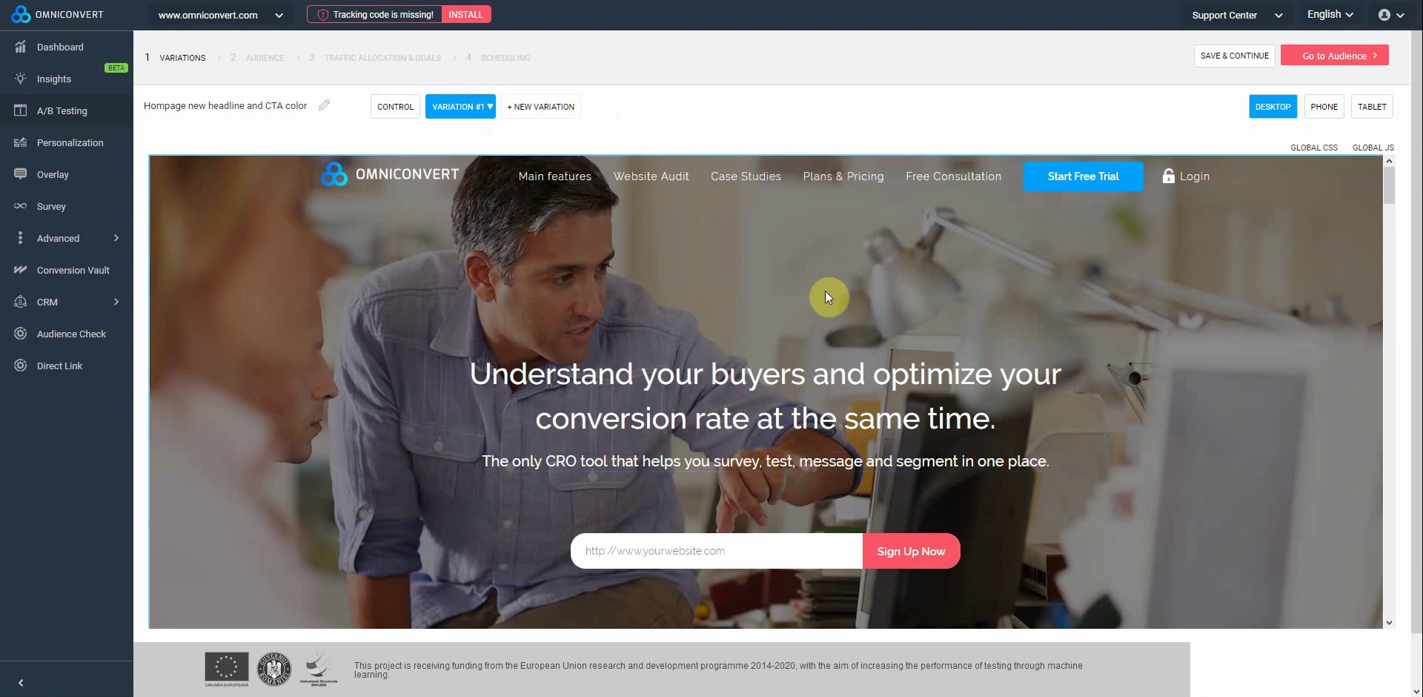
# Step: Replace Variation #1's headline with the pasted sentence about testing designs and surveying visitors
pyautogui.click(767, 376)
pyautogui.moveTo(803, 412)
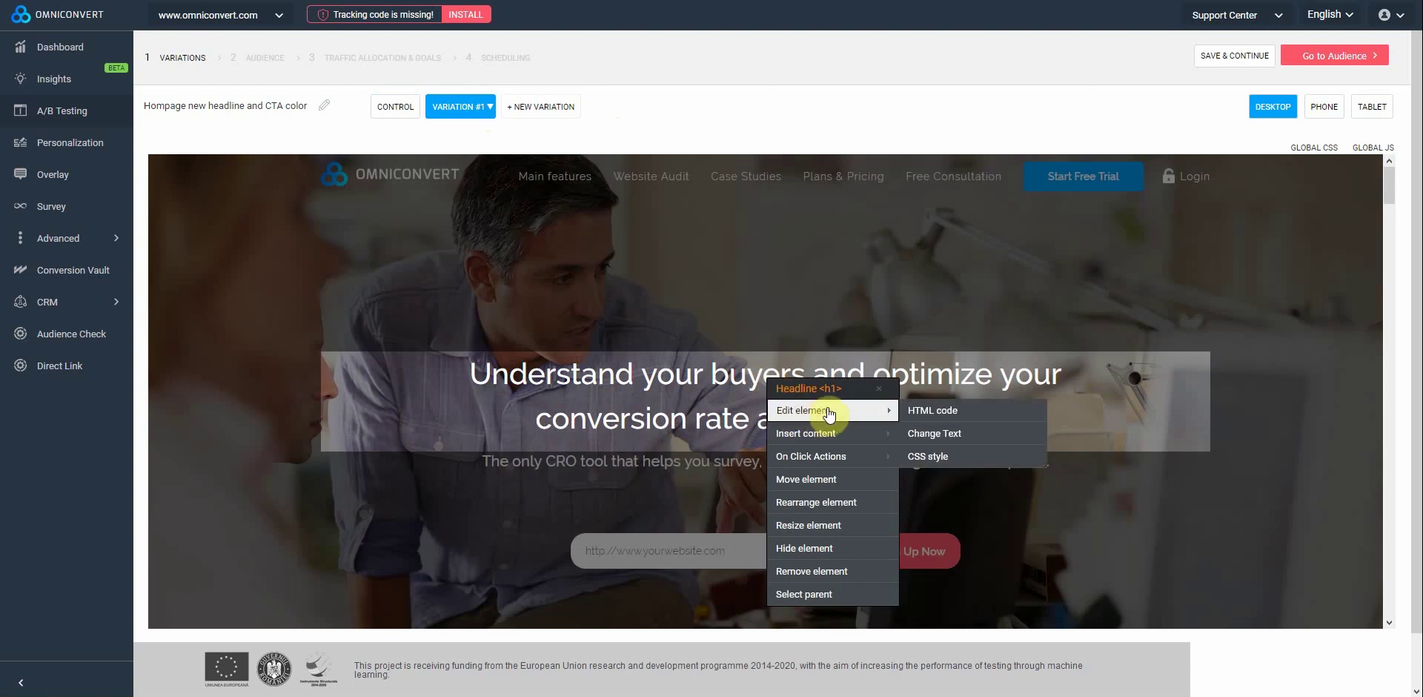
pyautogui.click(923, 432)
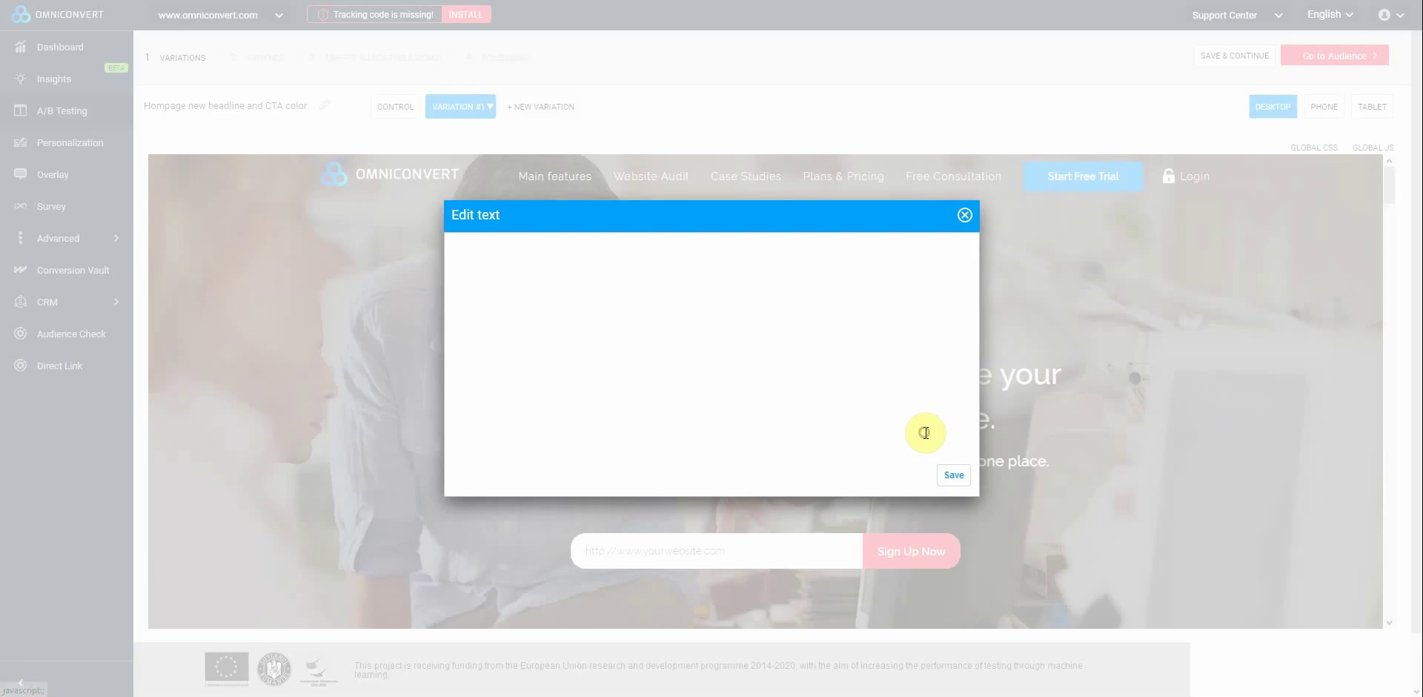
pyautogui.moveTo(630, 305); pyautogui.dragTo(445, 280)
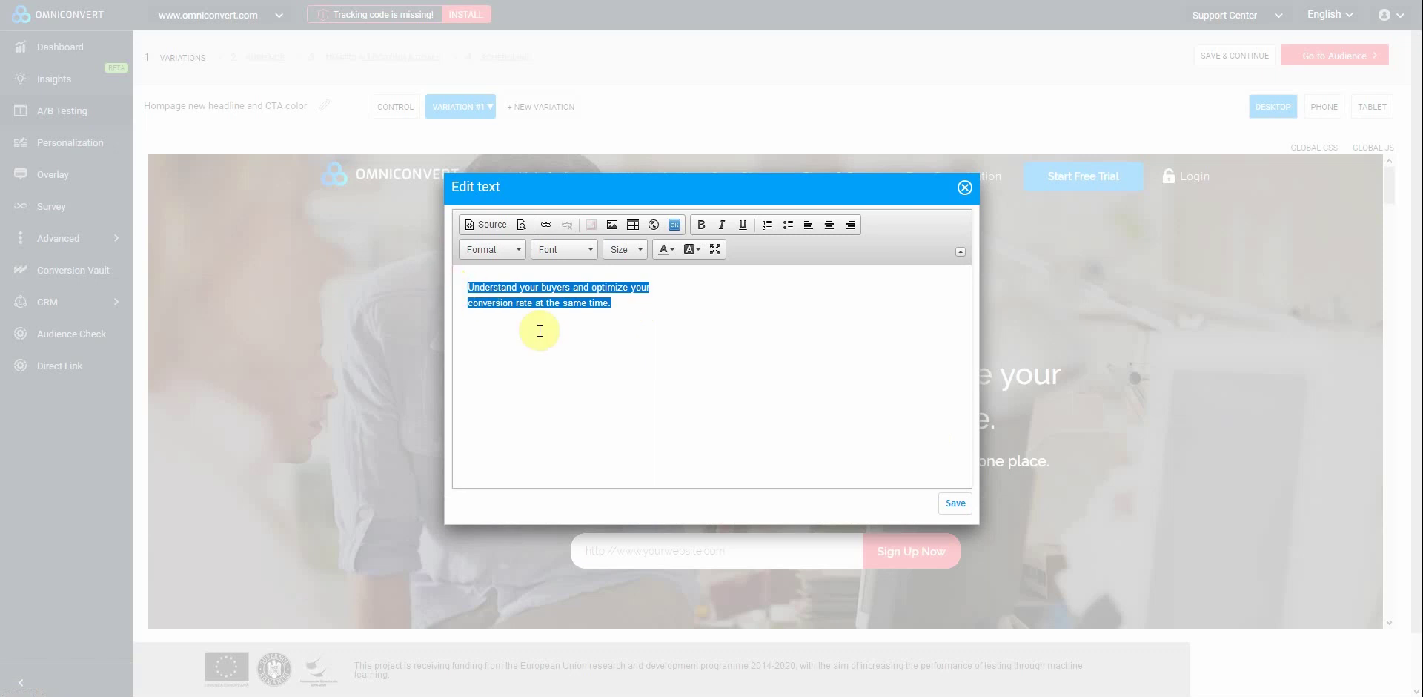
pyautogui.write('Test your new design and survey your visitors to find out if it is a profitable idea.')
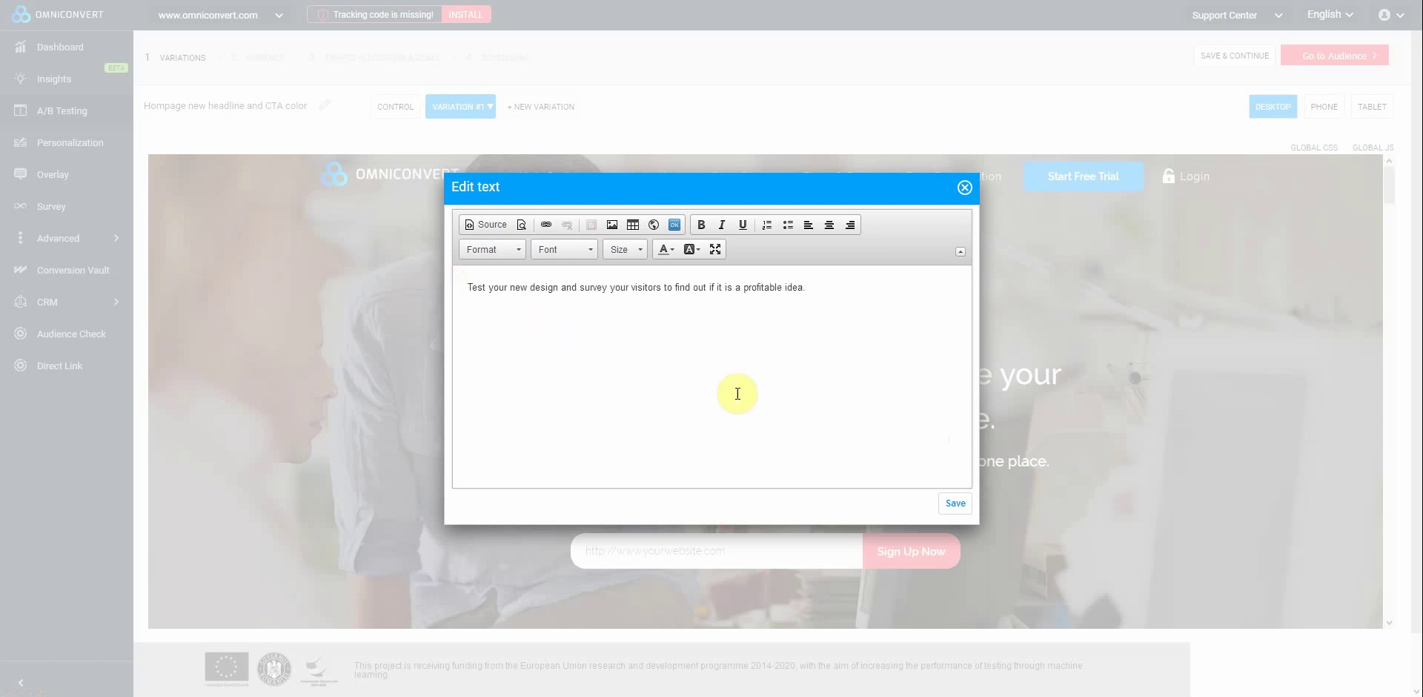
pyautogui.click(953, 506)
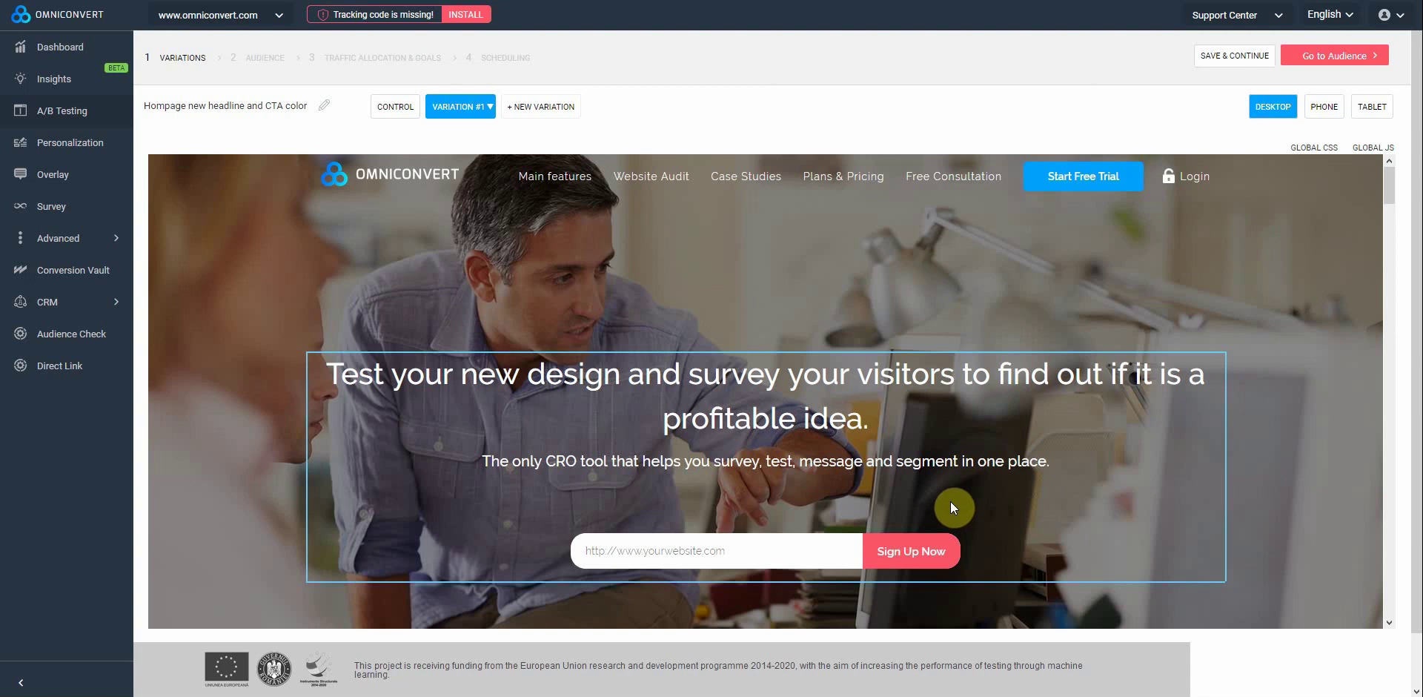
pyautogui.click(482, 107)
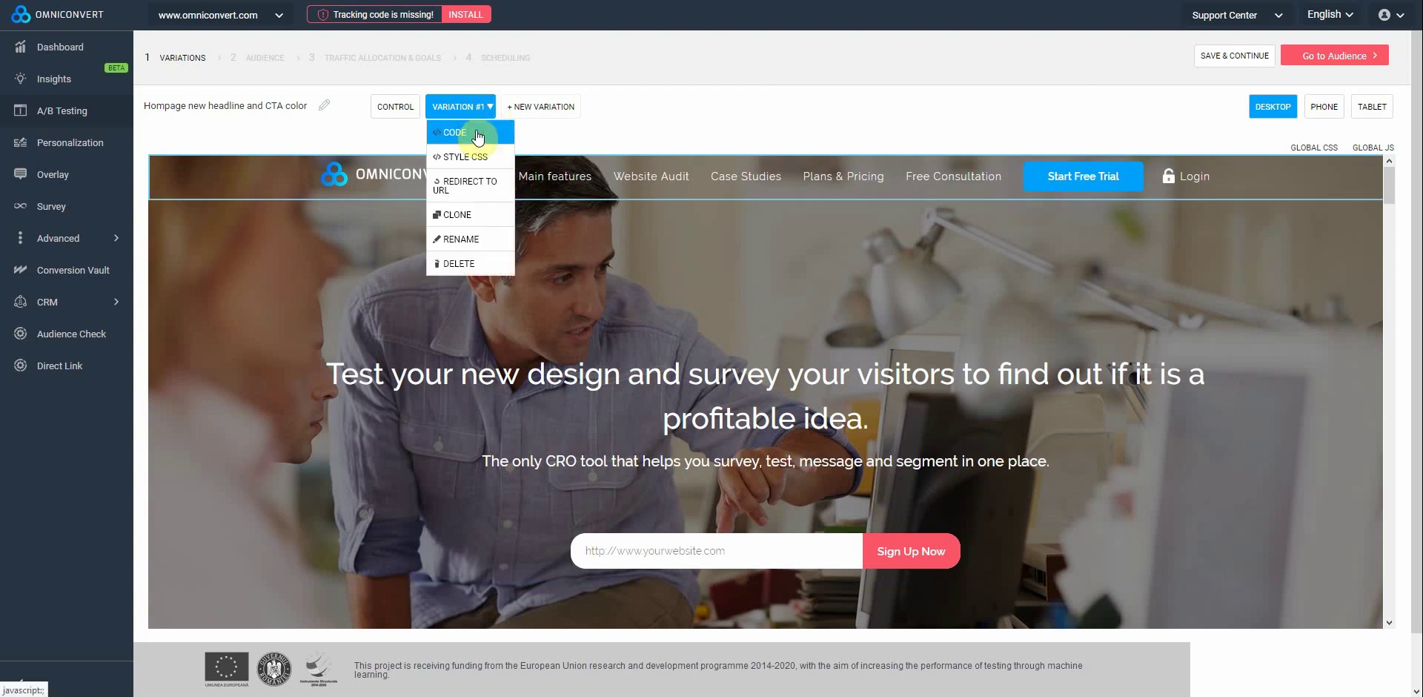
pyautogui.click(476, 133)
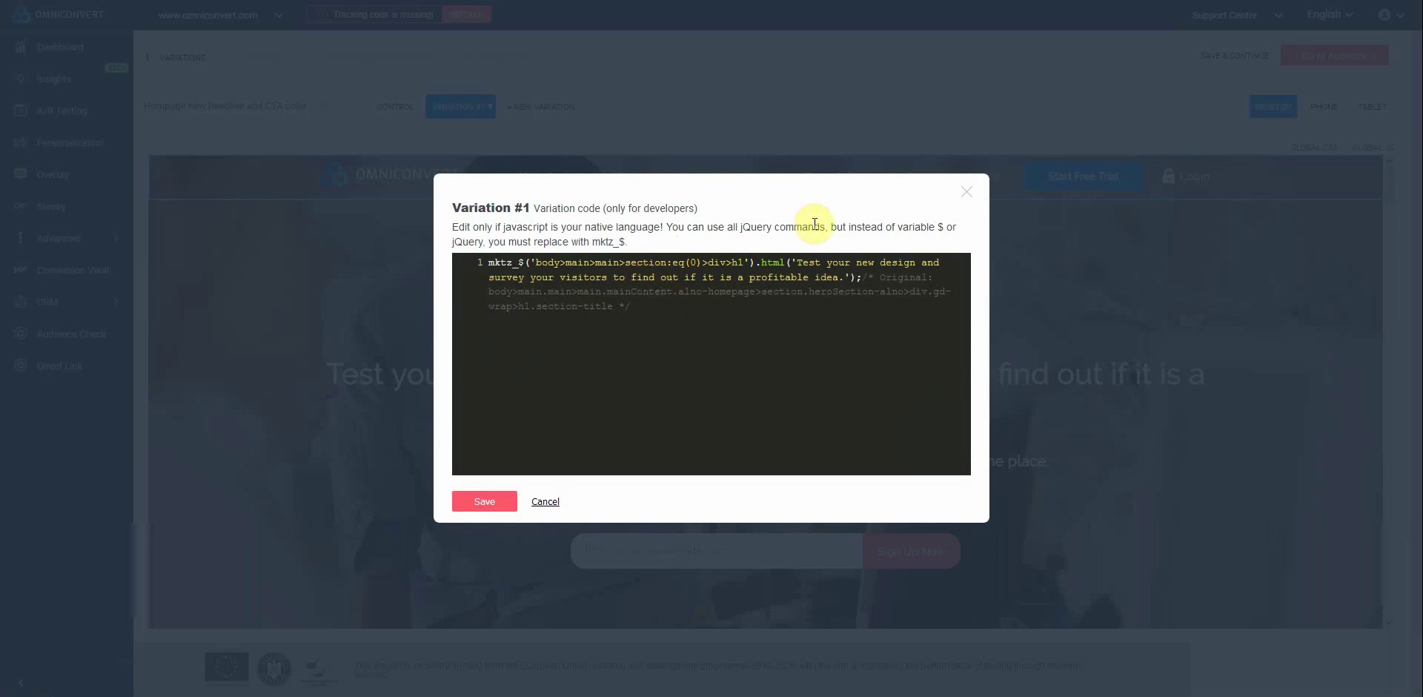
pyautogui.press('Escape')
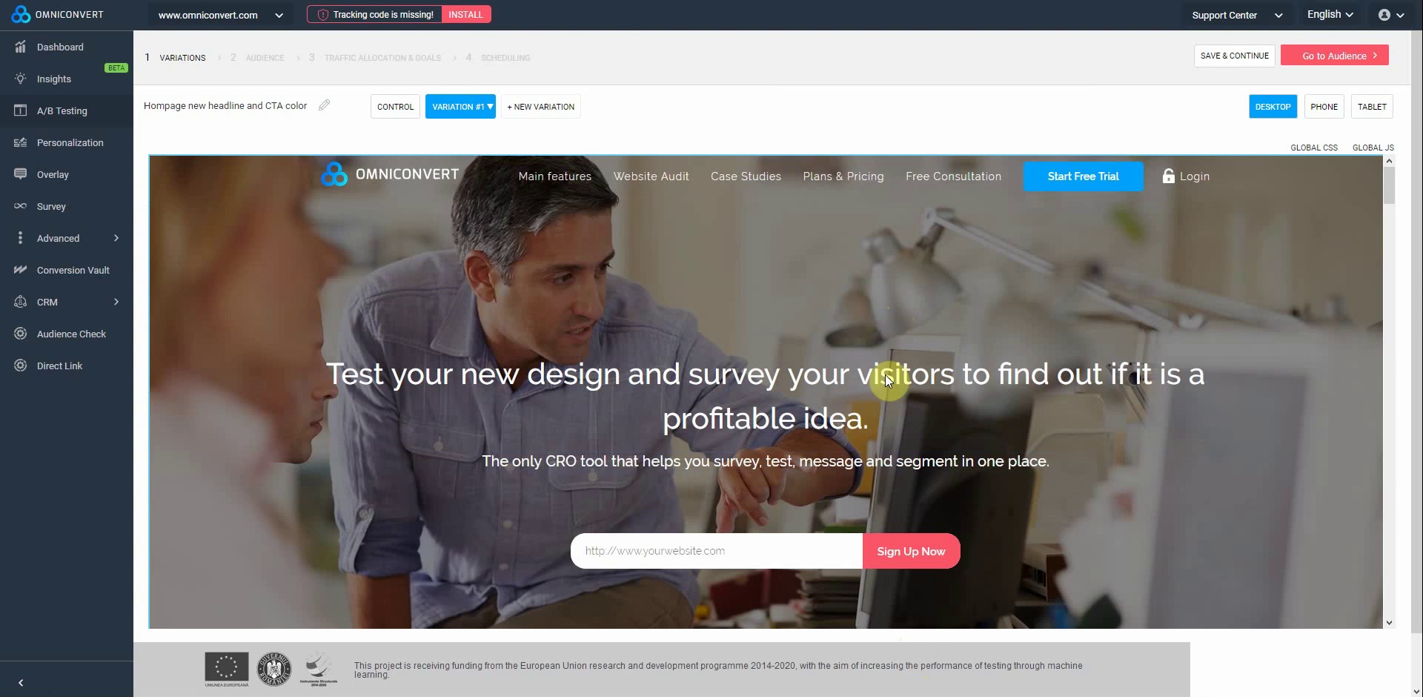
# Step: Set the Sign Up Now button's CSS background colour to orange and save
pyautogui.click(897, 549)
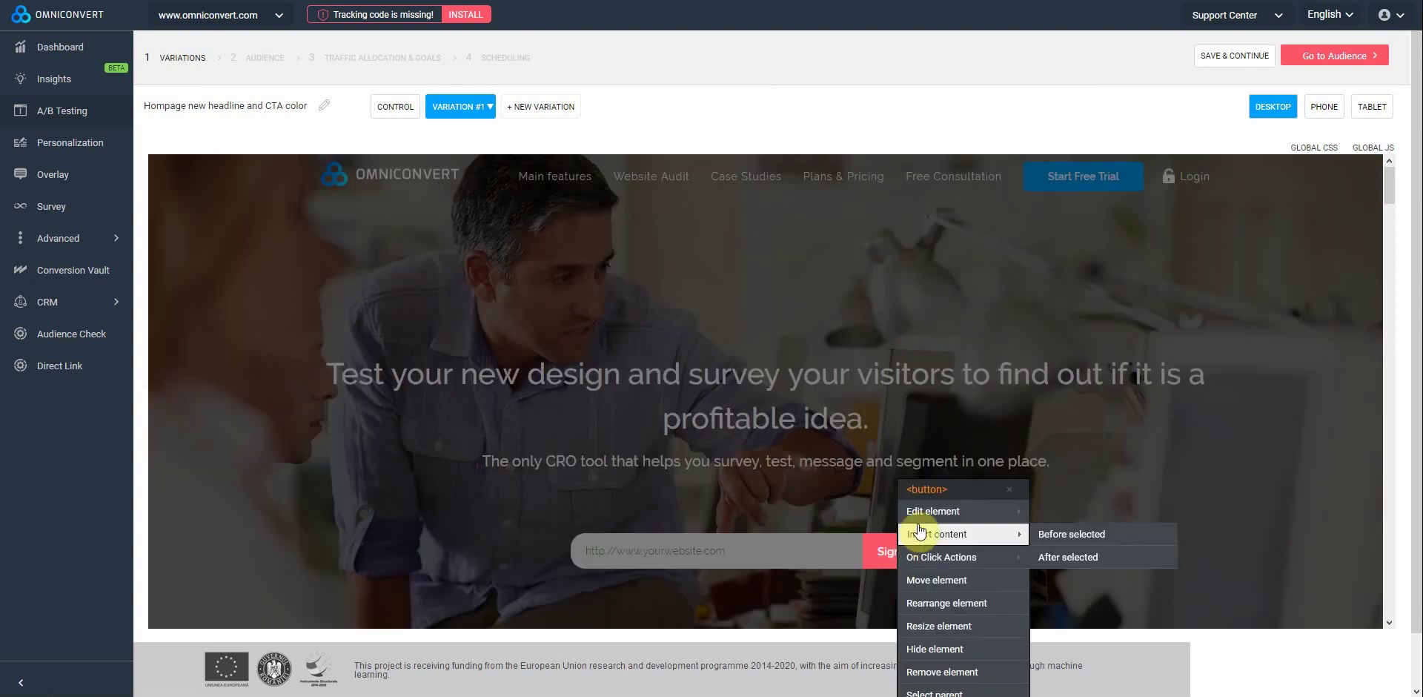
pyautogui.moveTo(933, 511)
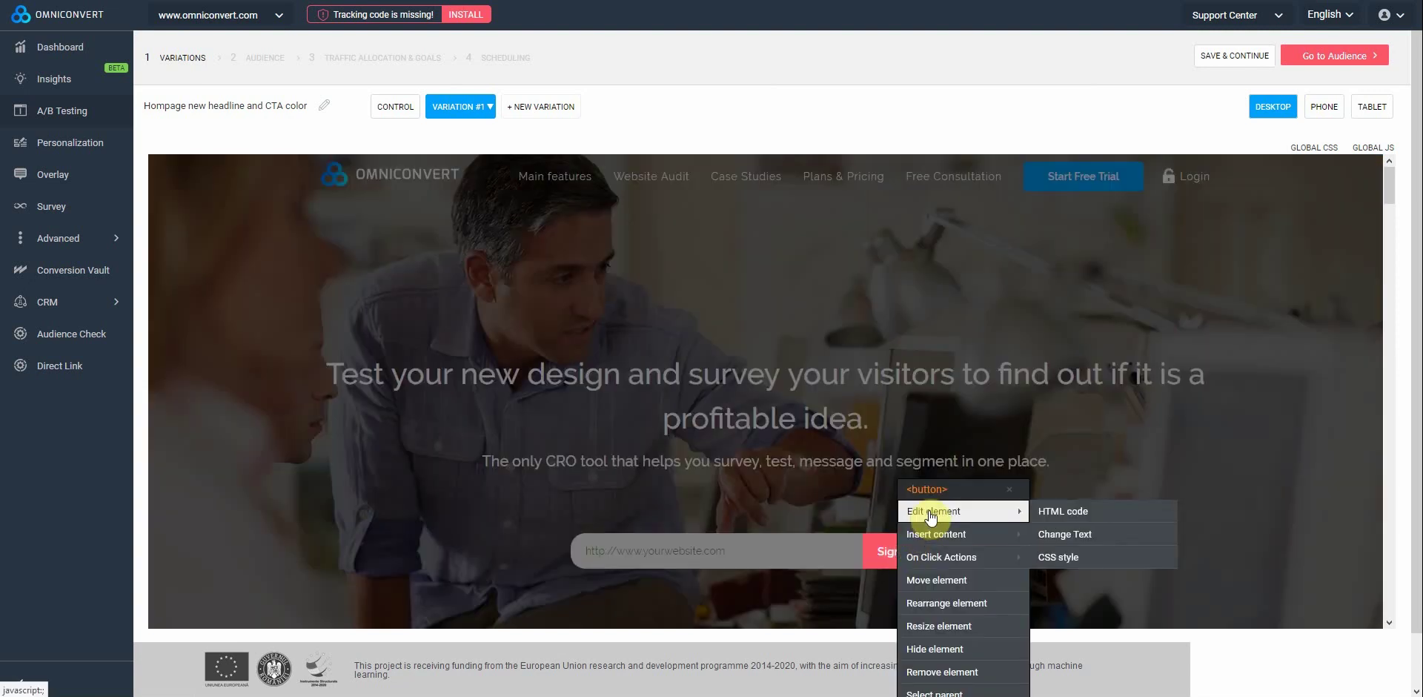
pyautogui.click(1059, 556)
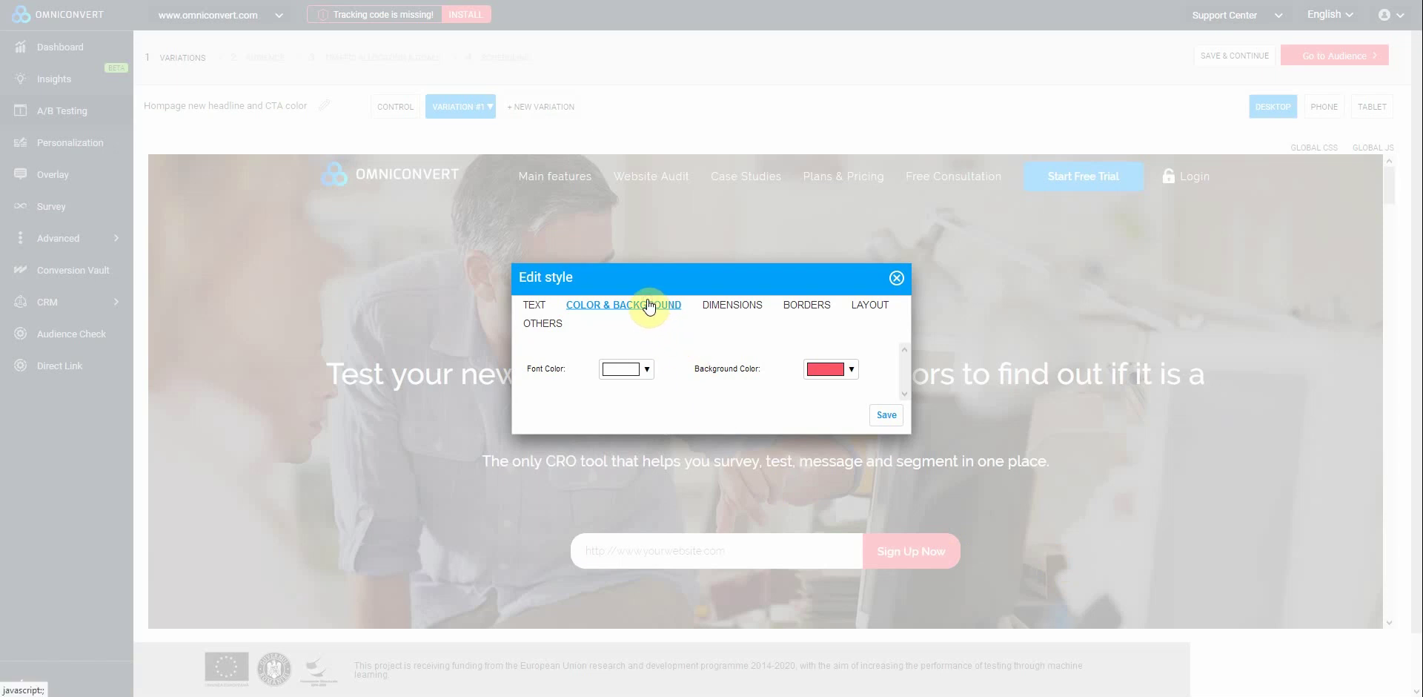
pyautogui.click(849, 368)
pyautogui.moveTo(919, 417); pyautogui.dragTo(918, 390)
pyautogui.click(796, 409)
pyautogui.click(888, 415)
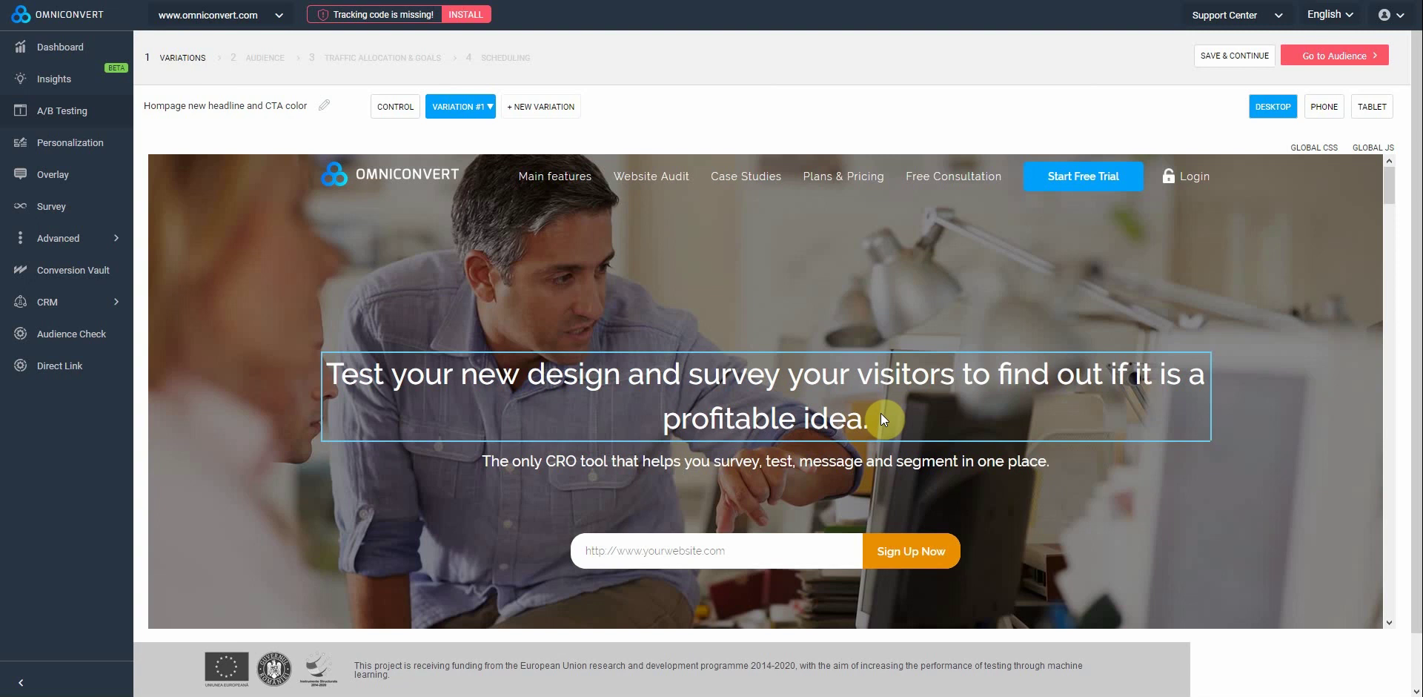
# Step: Track clicks on the Sign Up Now button as the goal 'Sign up clicks'
pyautogui.click(910, 557)
pyautogui.moveTo(952, 560)
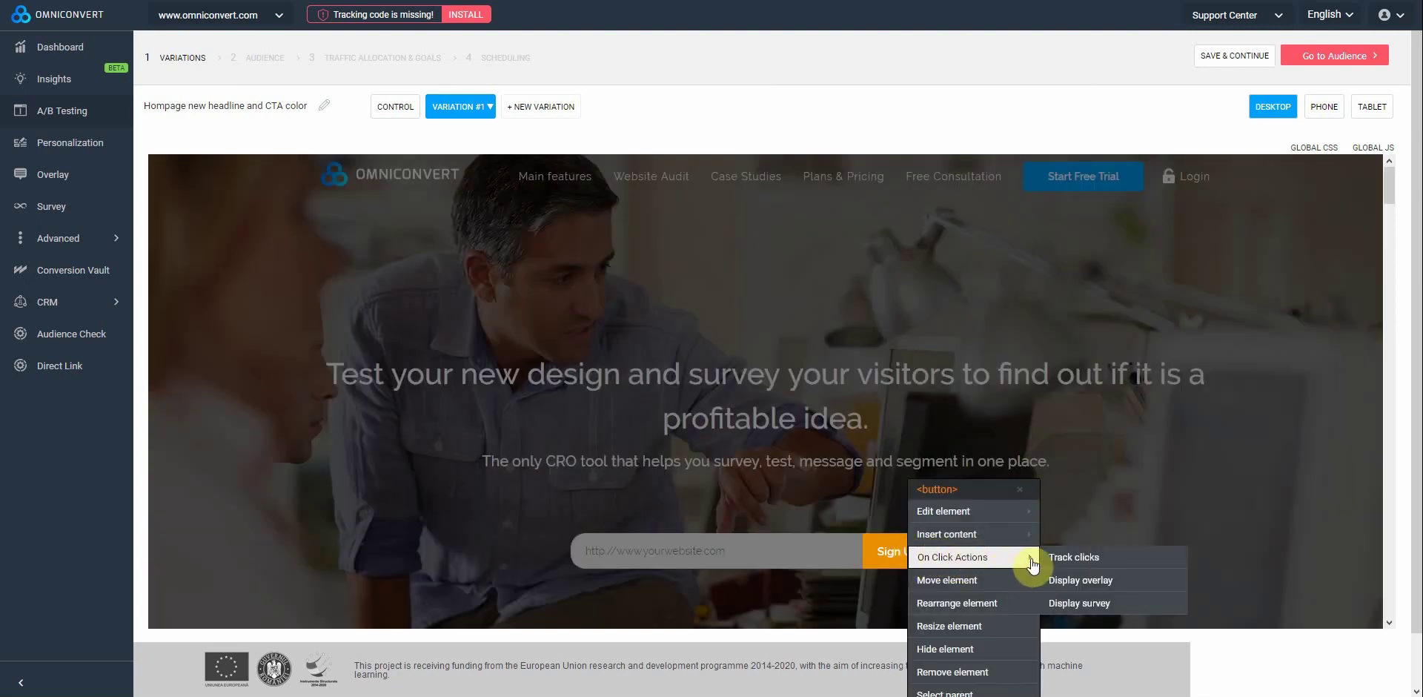
pyautogui.click(1058, 558)
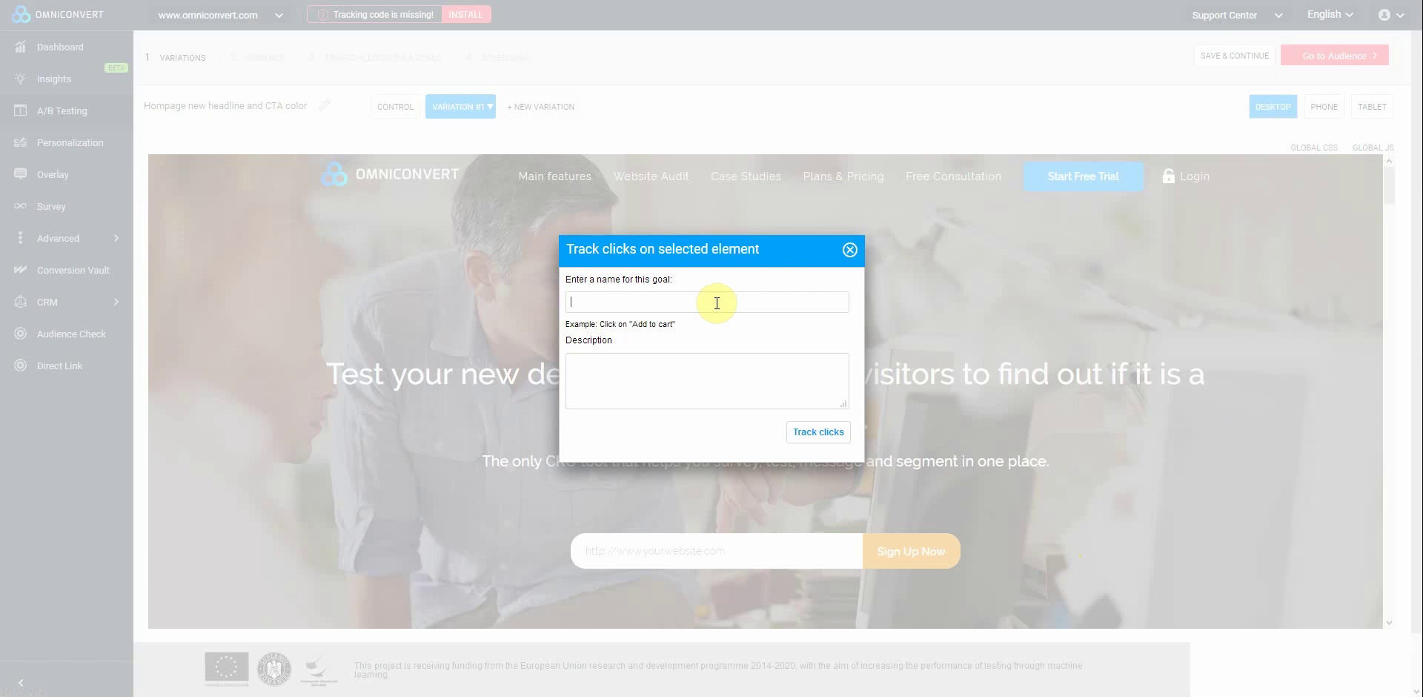
pyautogui.write('Sign up clicks')
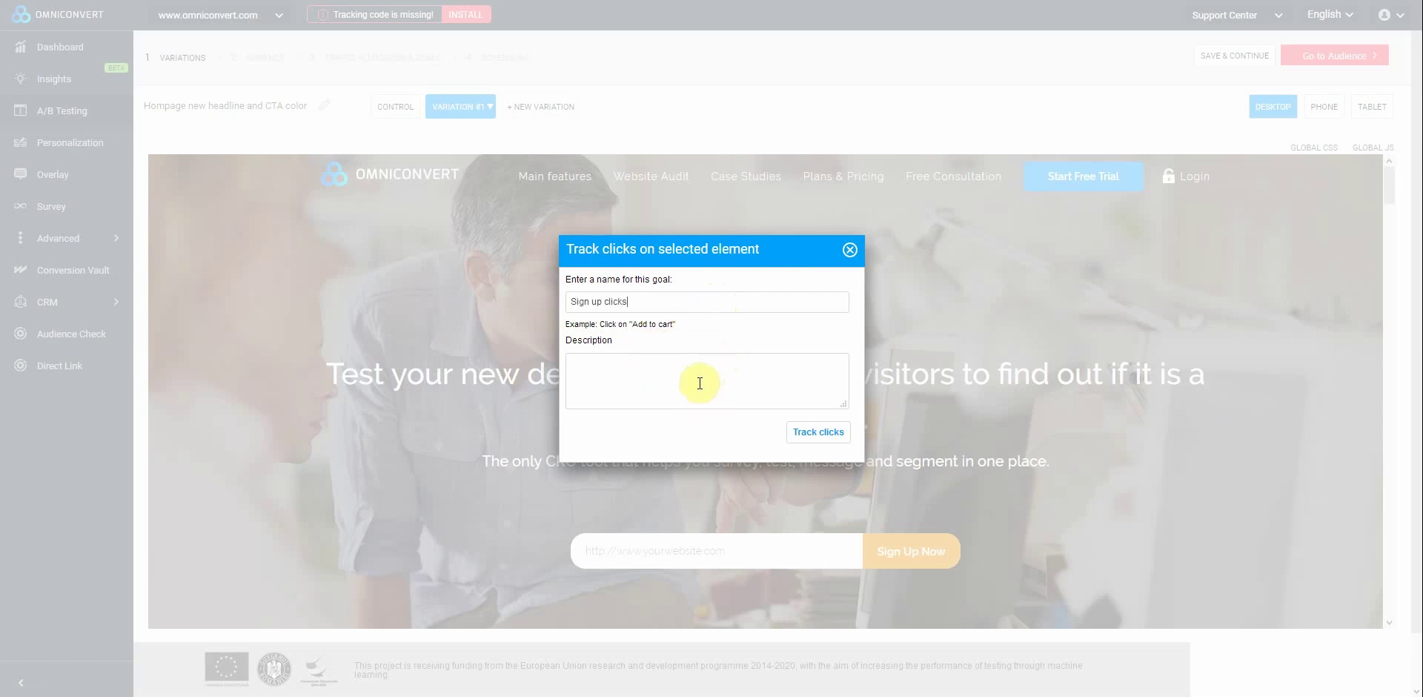
pyautogui.click(815, 437)
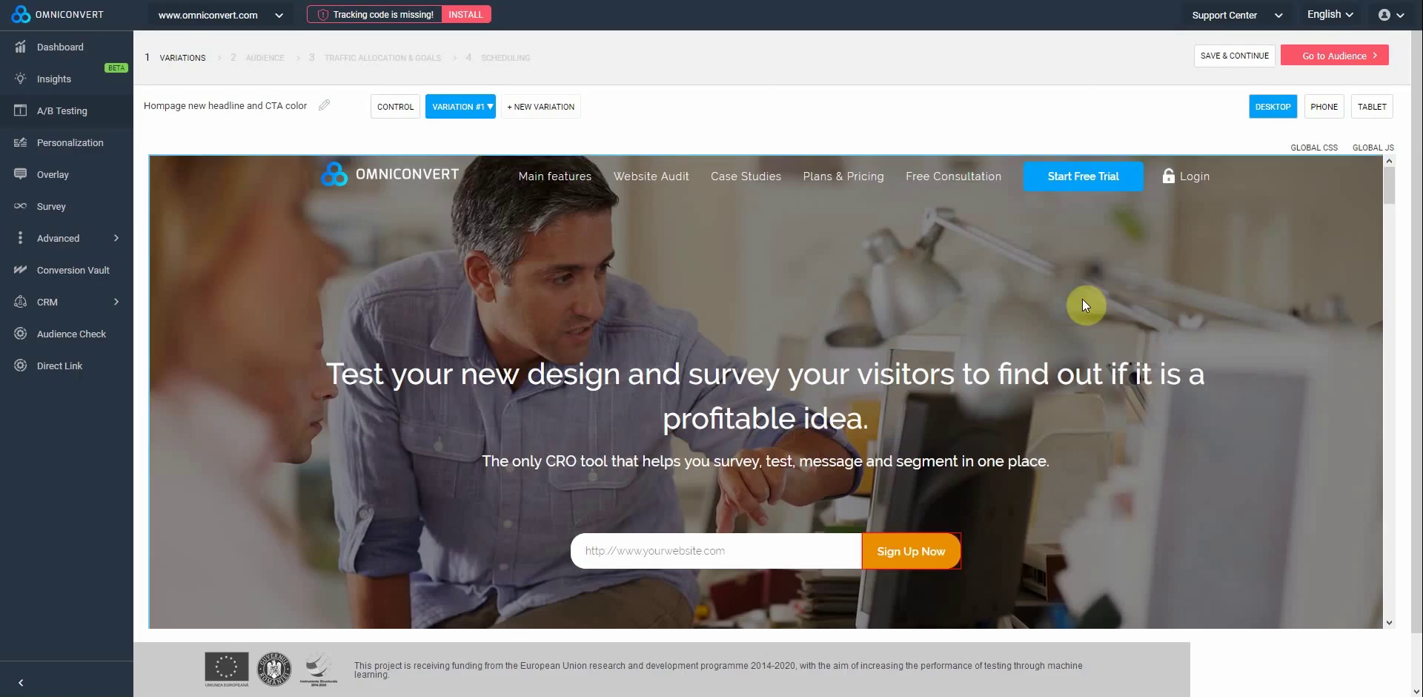
pyautogui.click(1324, 56)
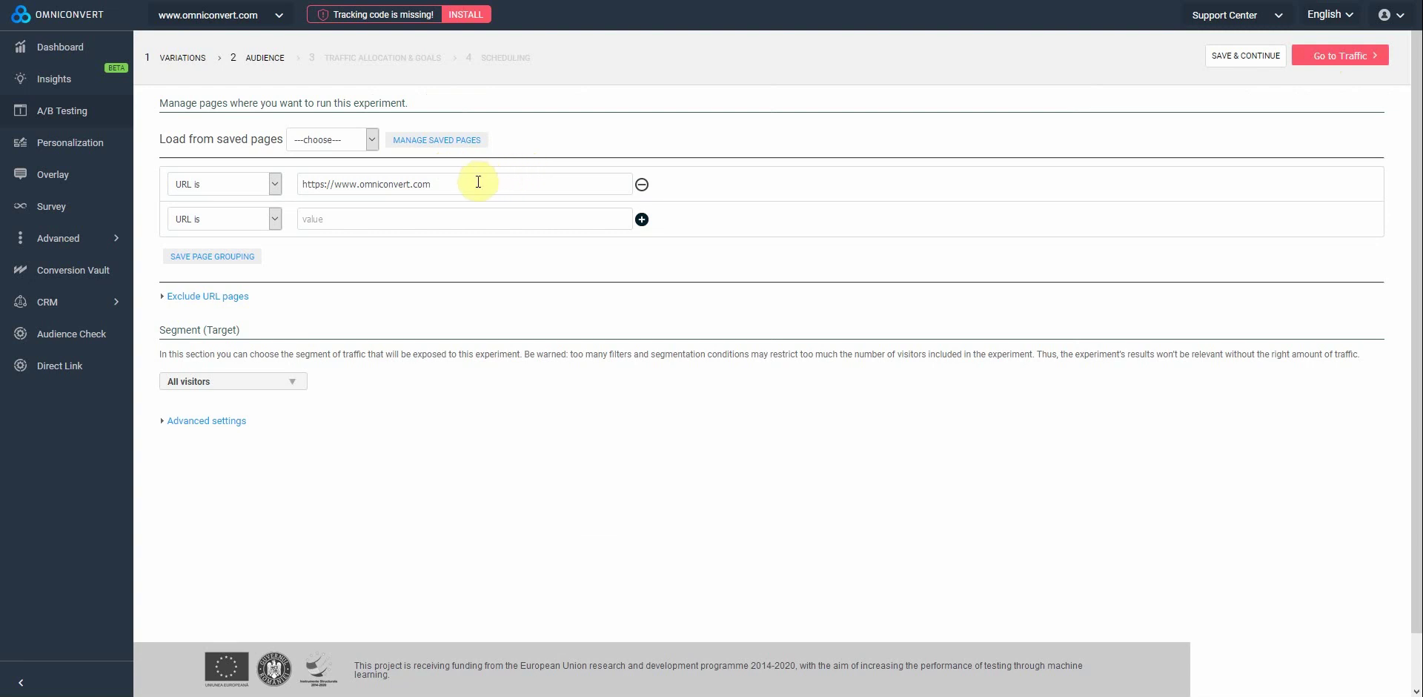
pyautogui.moveTo(473, 184); pyautogui.dragTo(305, 185)
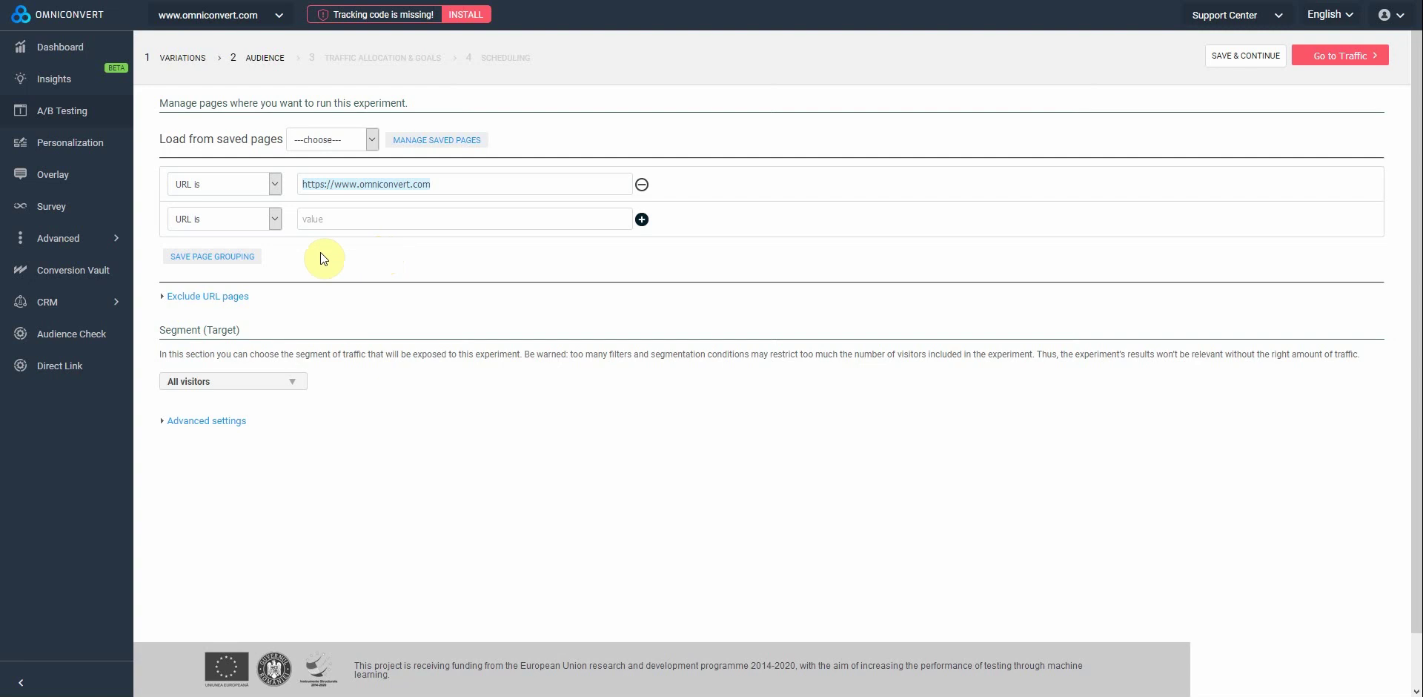
pyautogui.click(276, 185)
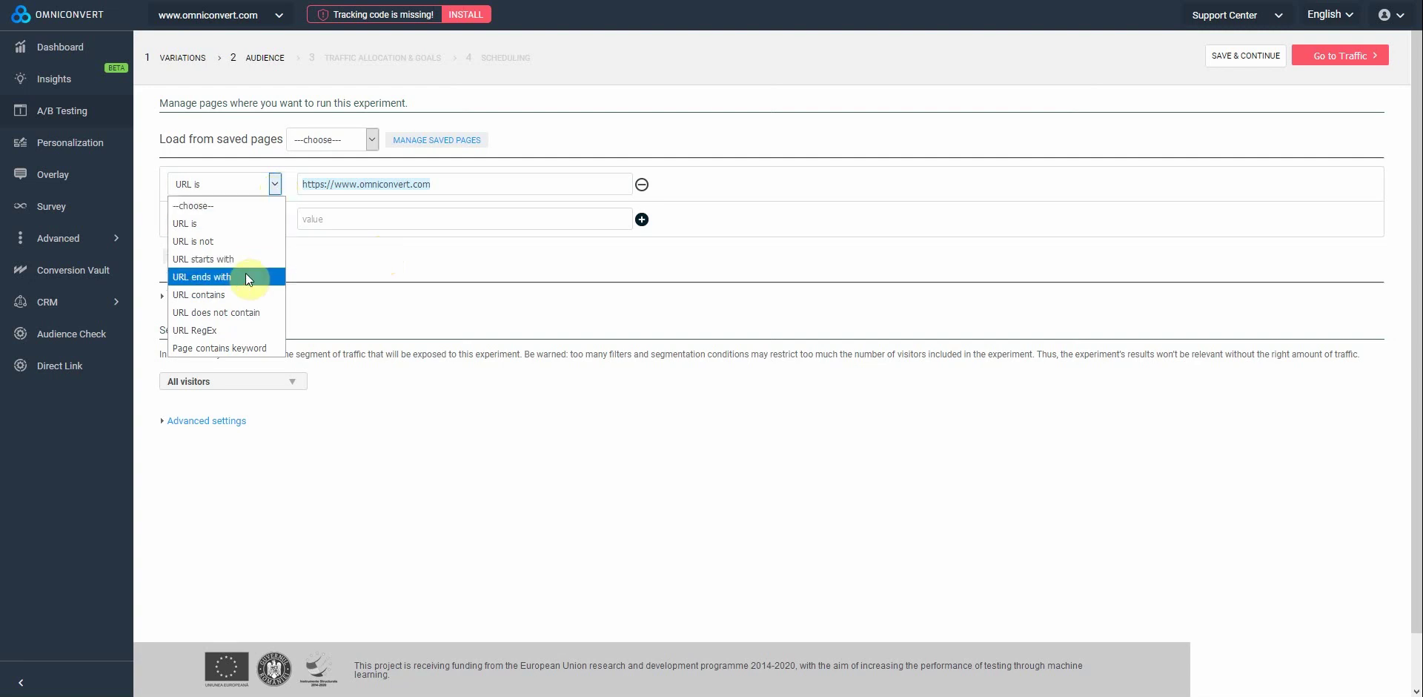
pyautogui.click(241, 294)
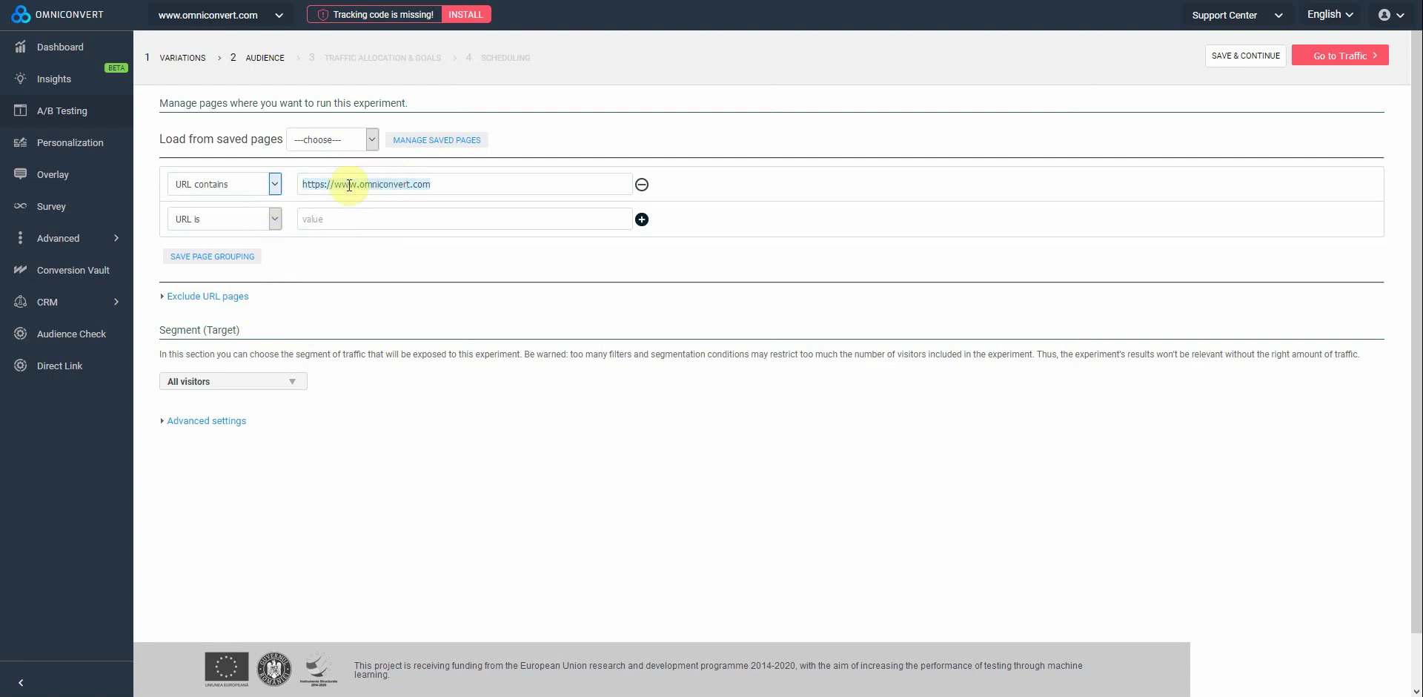
pyautogui.click(273, 187)
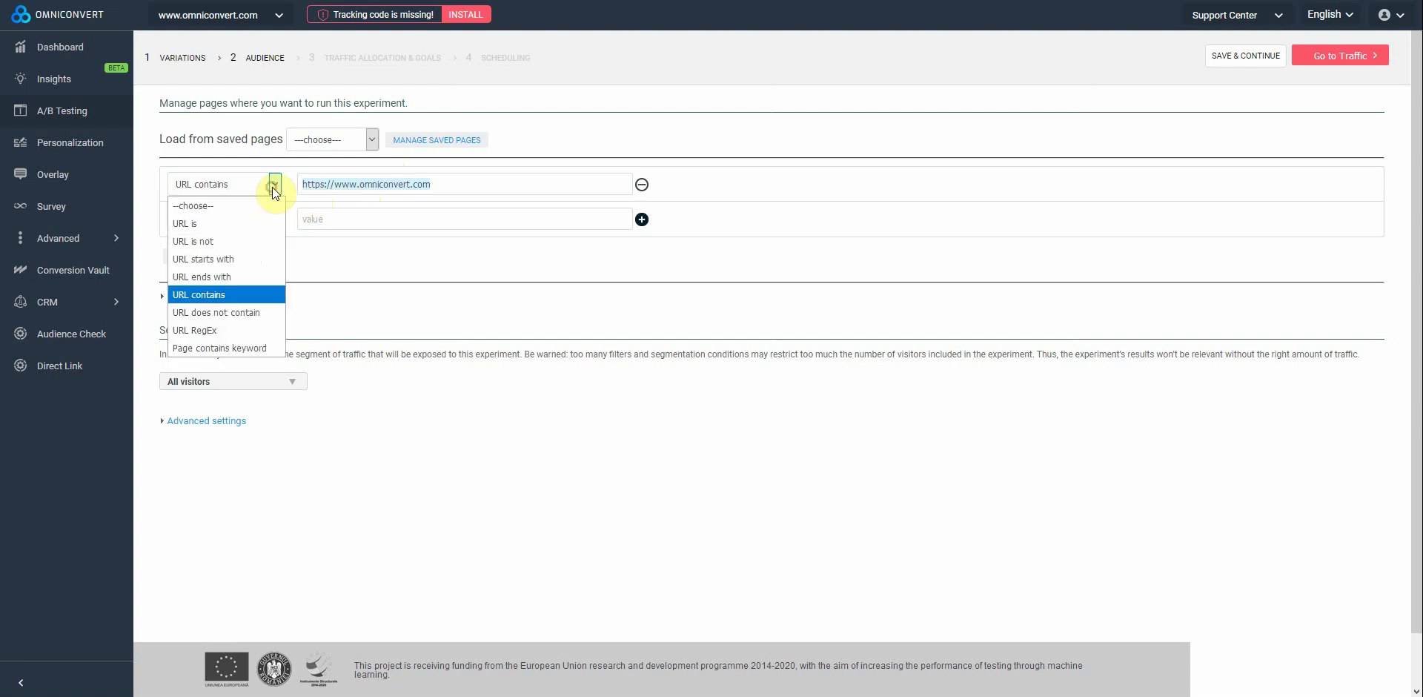
pyautogui.click(248, 260)
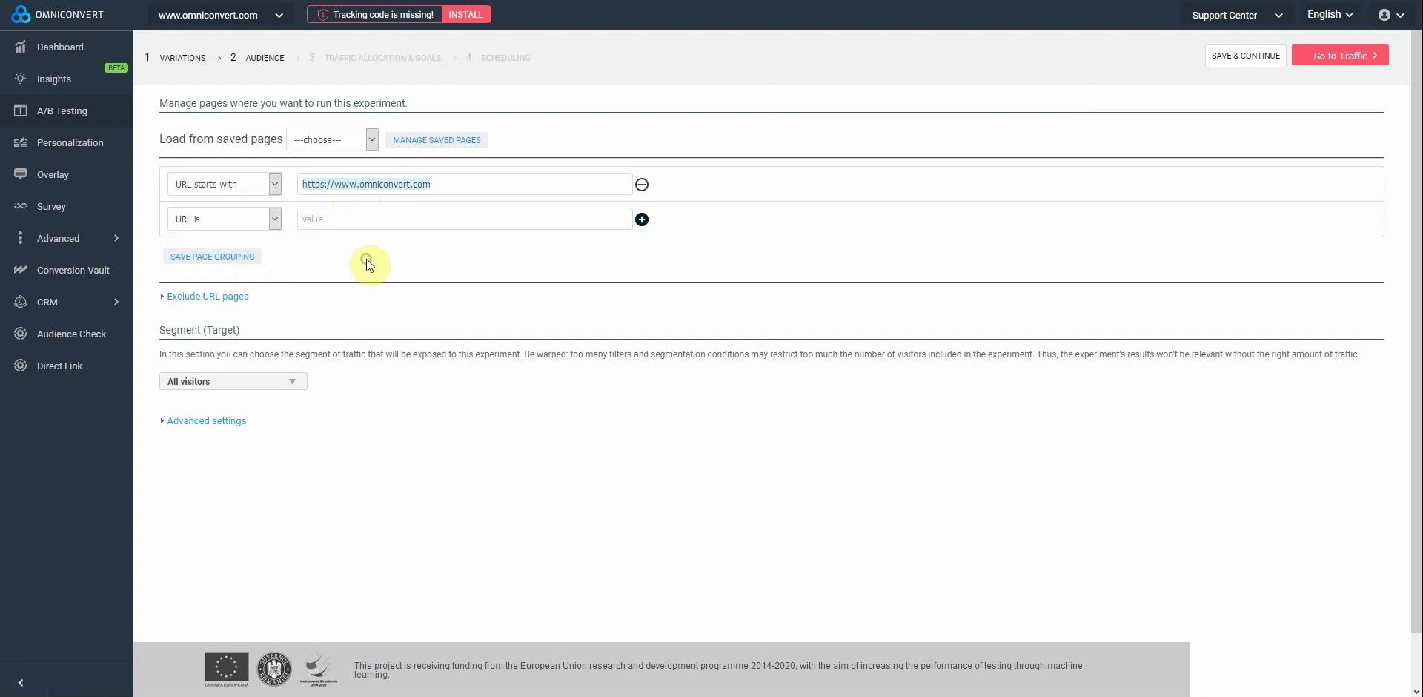
pyautogui.click(232, 298)
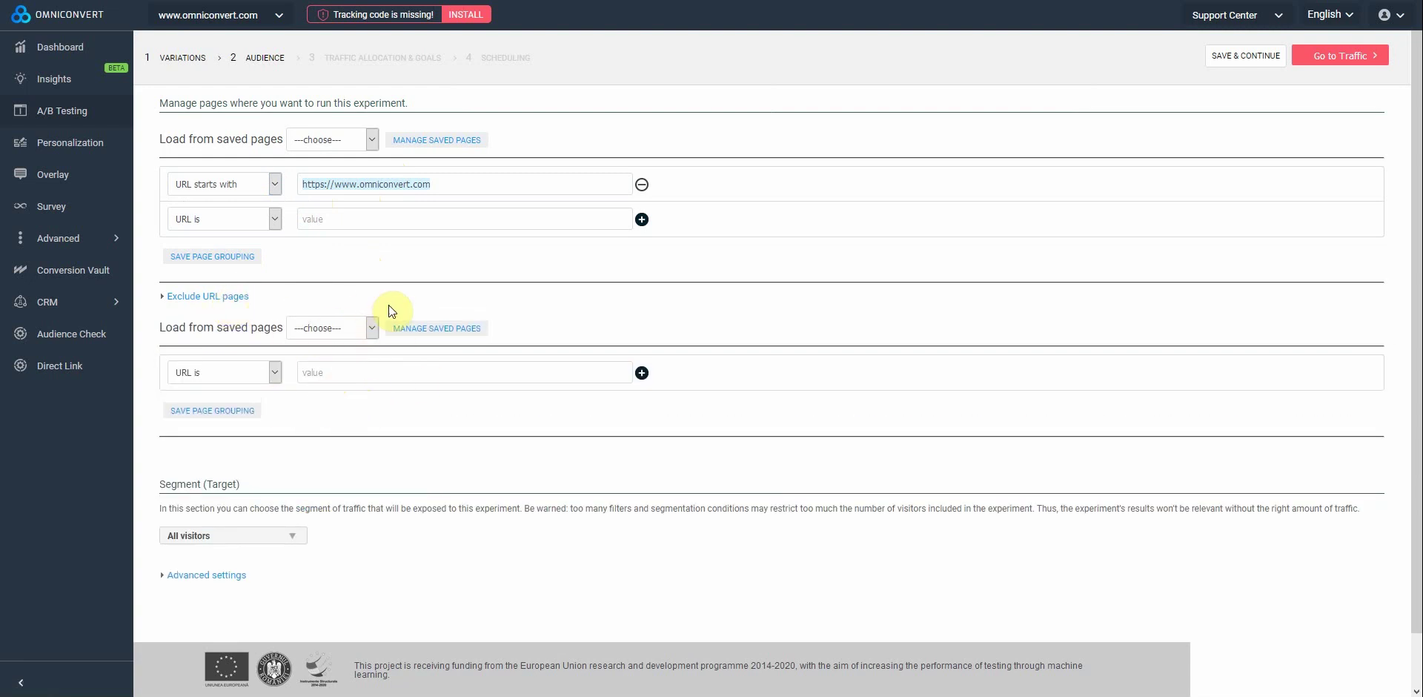
# Step: Collapse the URL exclusion rules and keep the segment at All visitors after browsing segments
pyautogui.click(236, 297)
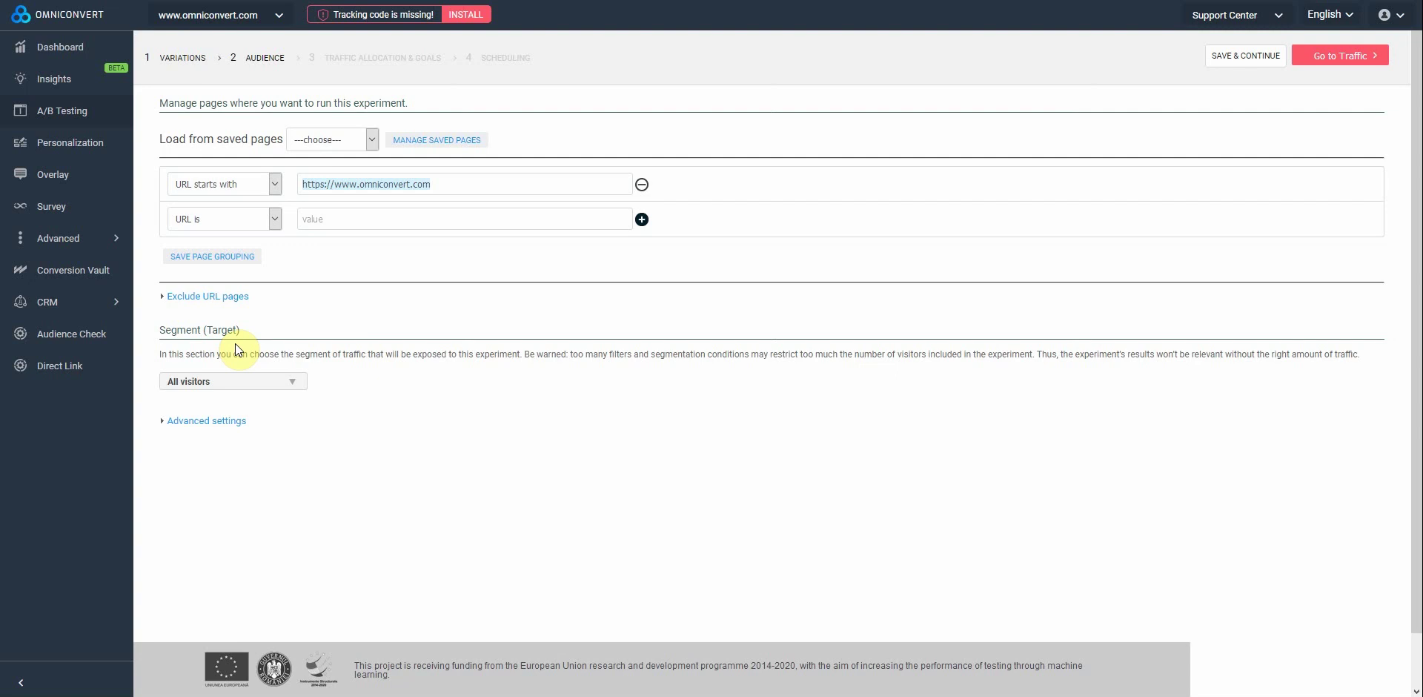
pyautogui.click(240, 381)
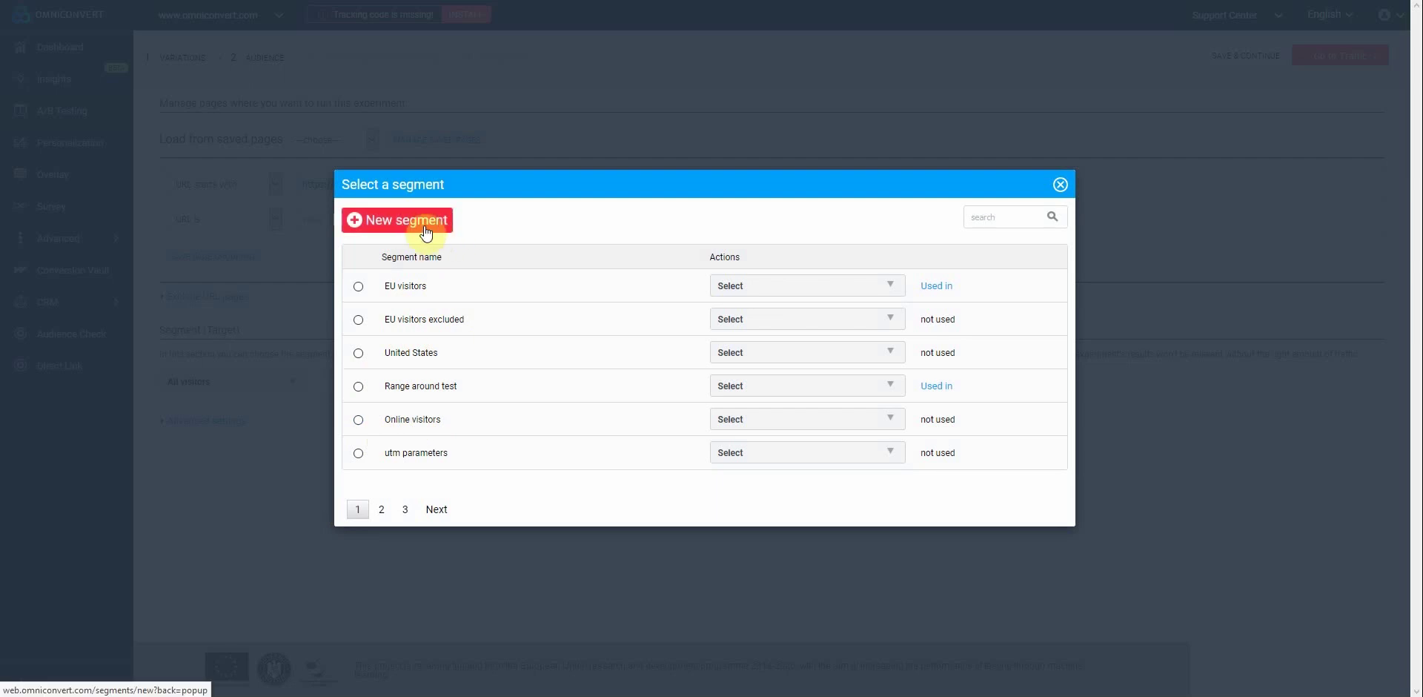
pyautogui.click(1060, 184)
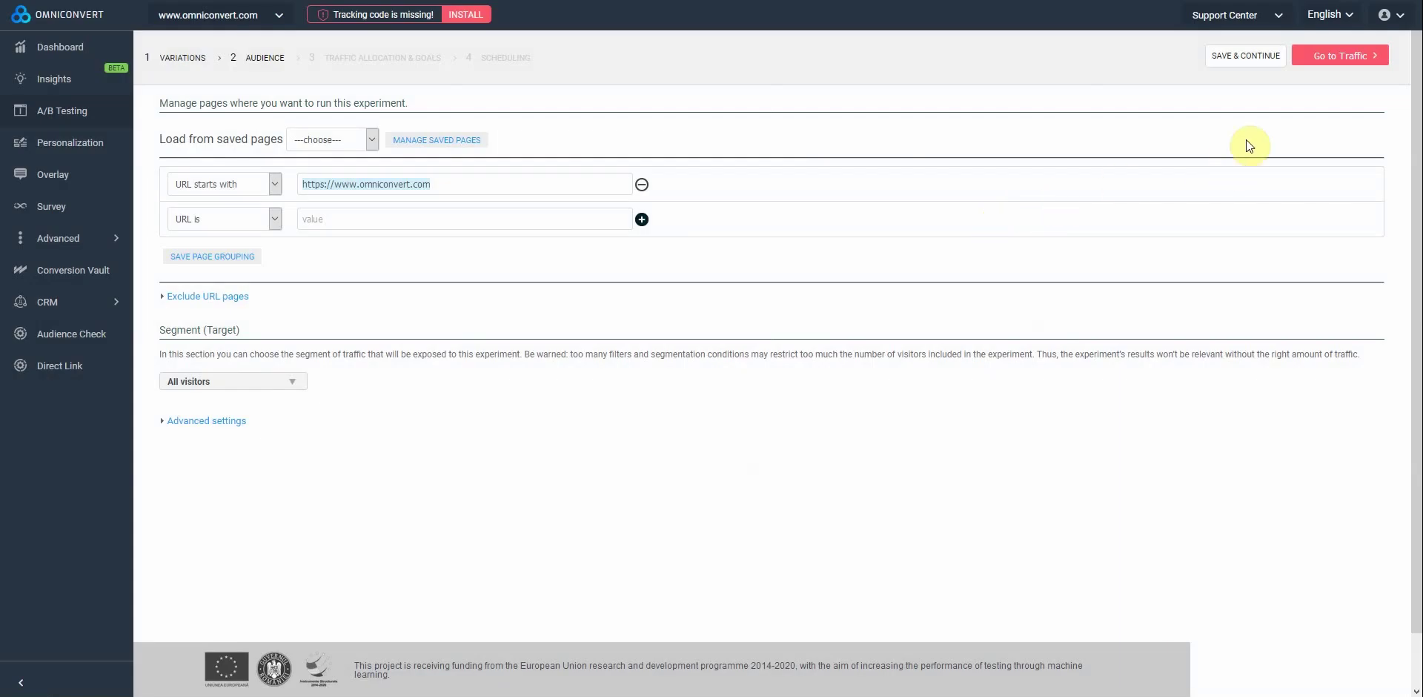
# Step: Review traffic allocation: 100% of visitors split 50/50 between Control and Variation #1
pyautogui.click(1343, 59)
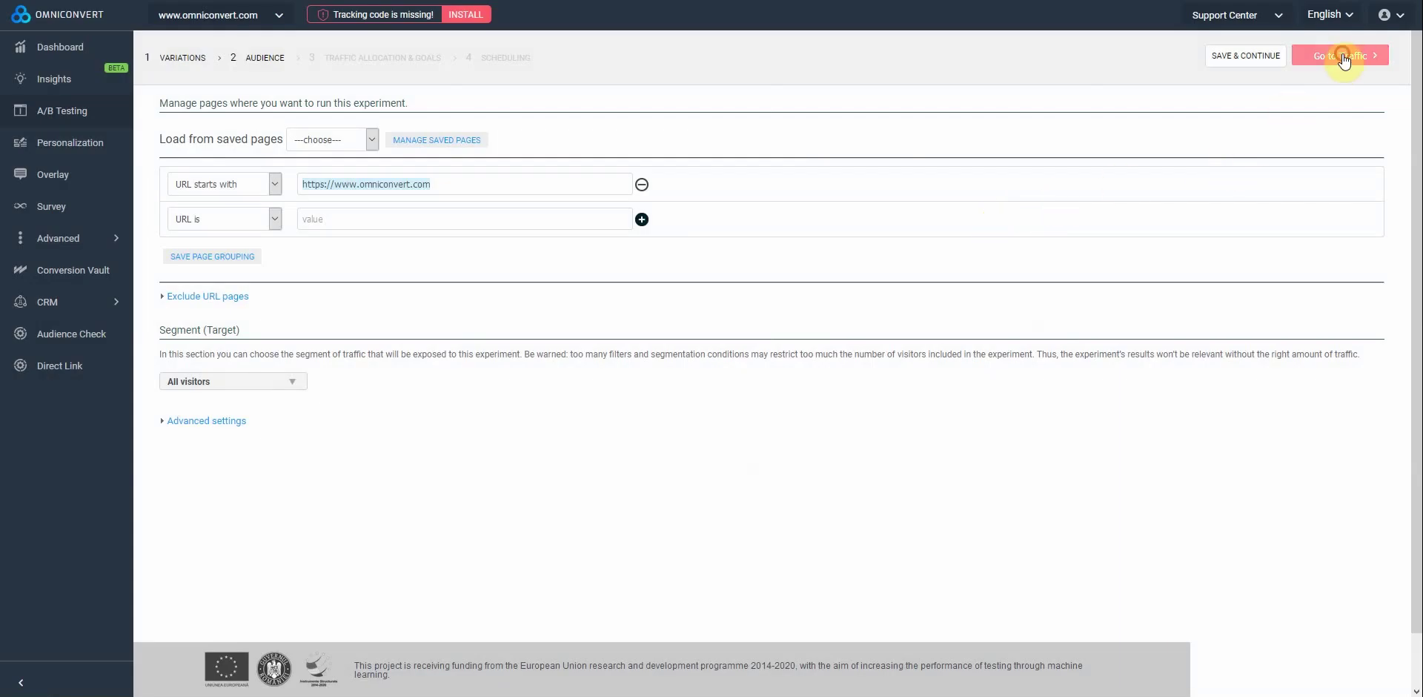
pyautogui.moveTo(590, 209); pyautogui.dragTo(645, 224)
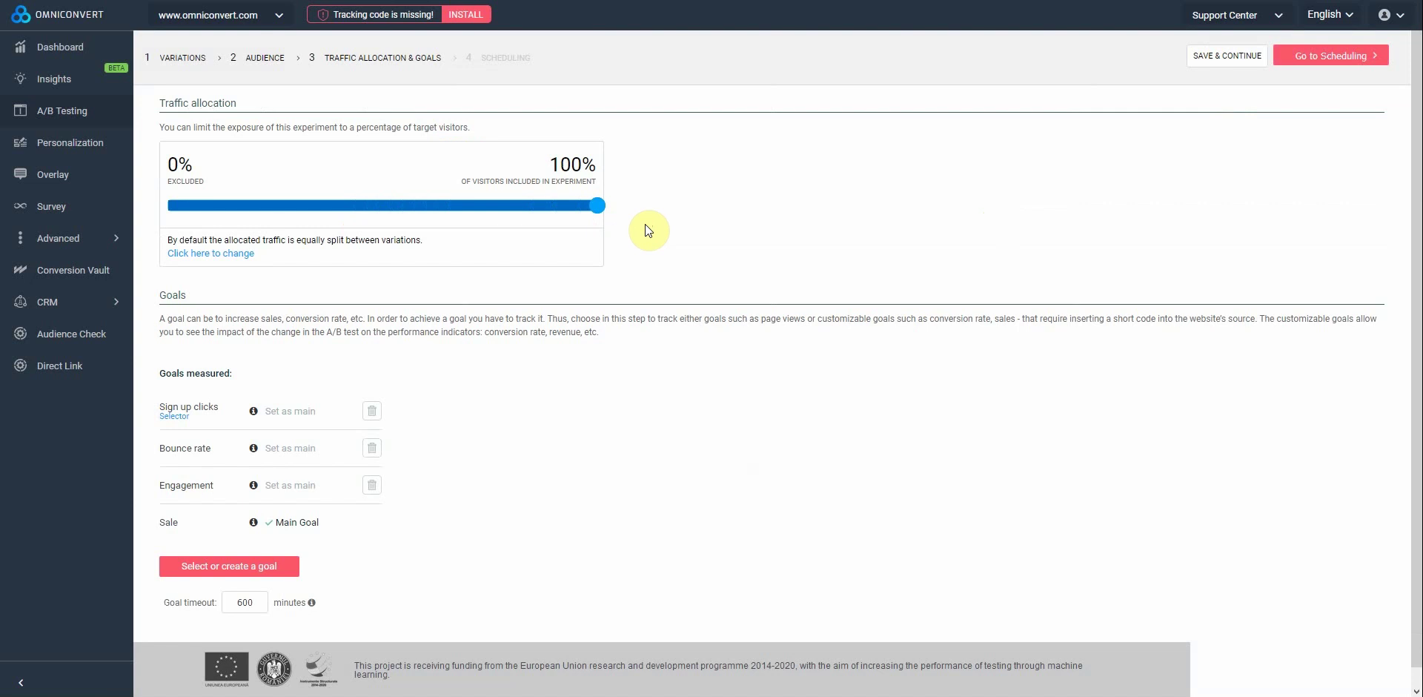
pyautogui.click(233, 253)
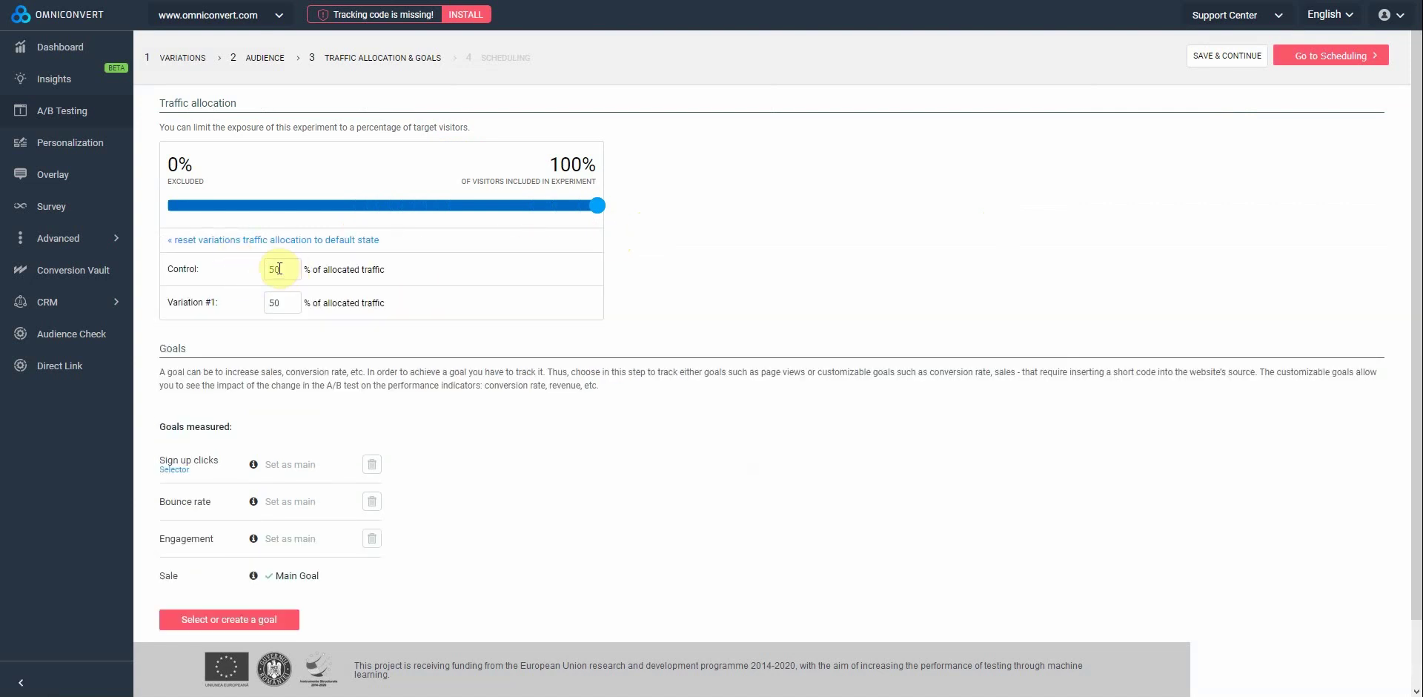
pyautogui.scroll(-1, 275, 312)
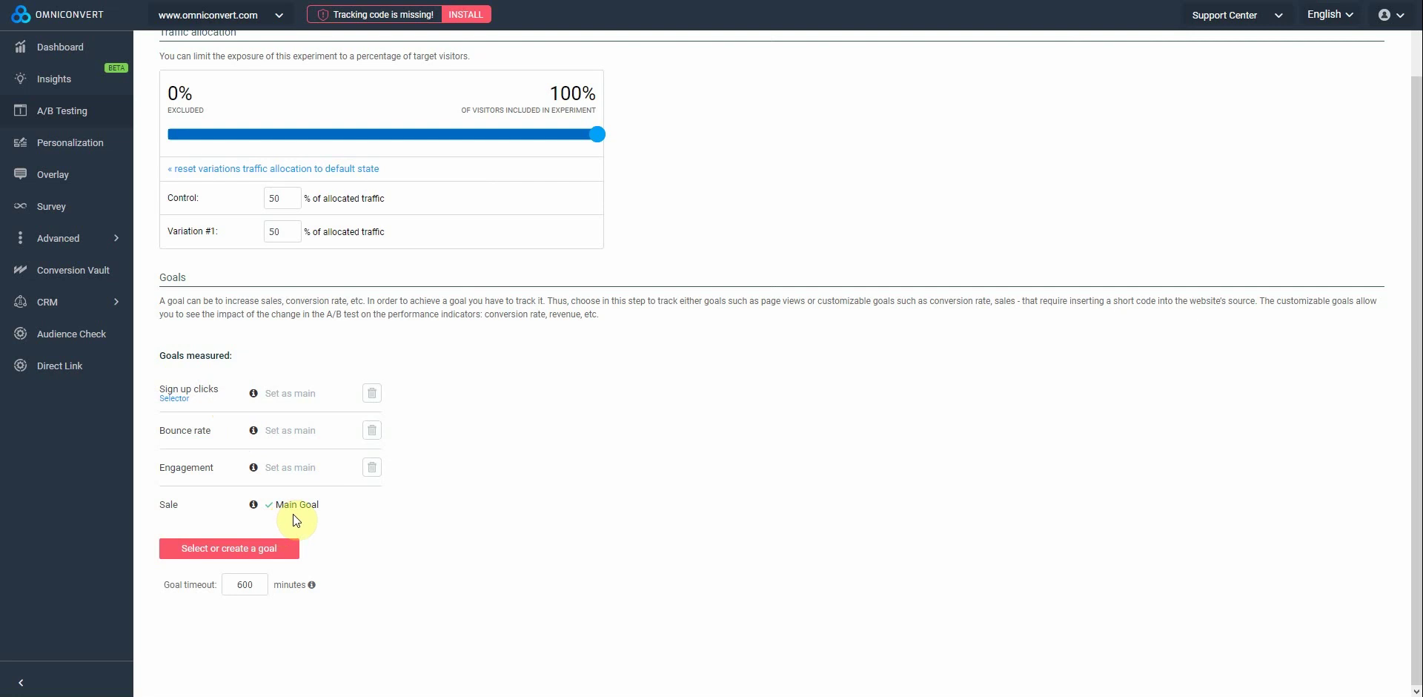
pyautogui.scroll(2, 243, 559)
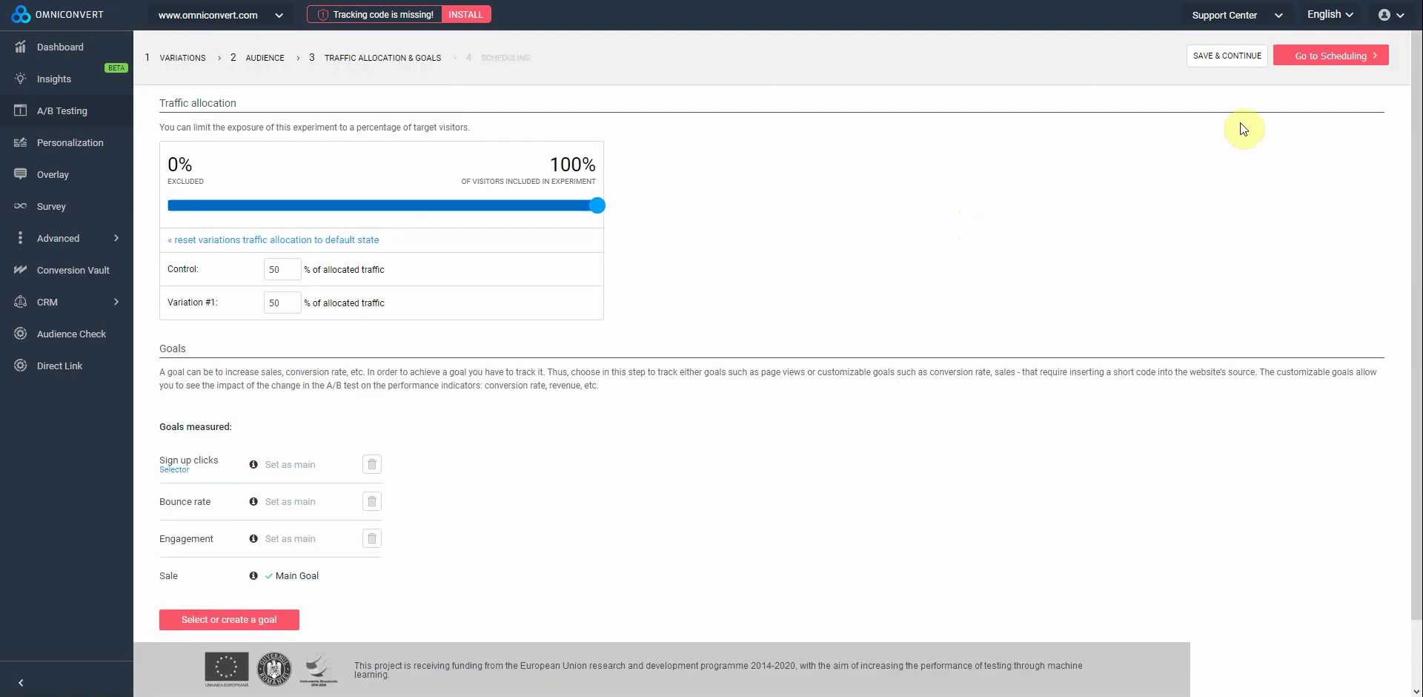
# Step: On the Scheduling step, enable the email notification when the experiment stops and expand Advanced settings
pyautogui.click(1330, 59)
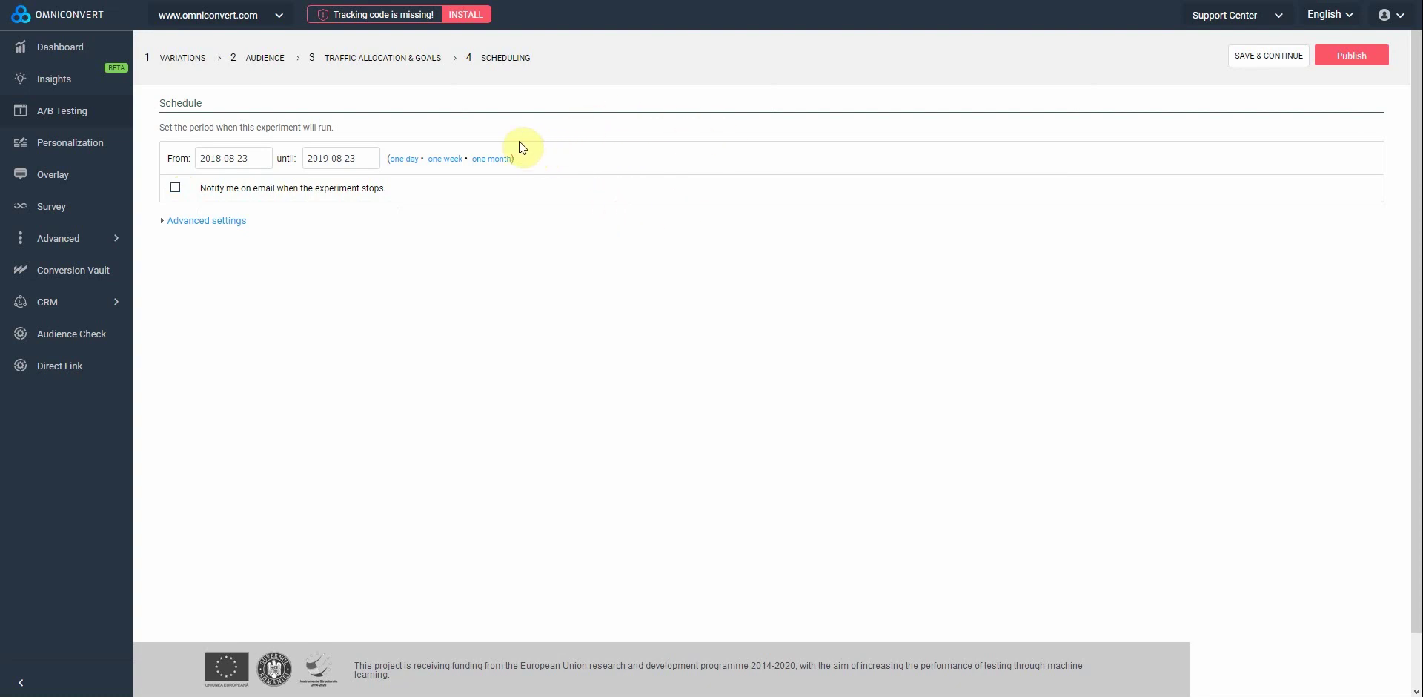
pyautogui.click(174, 188)
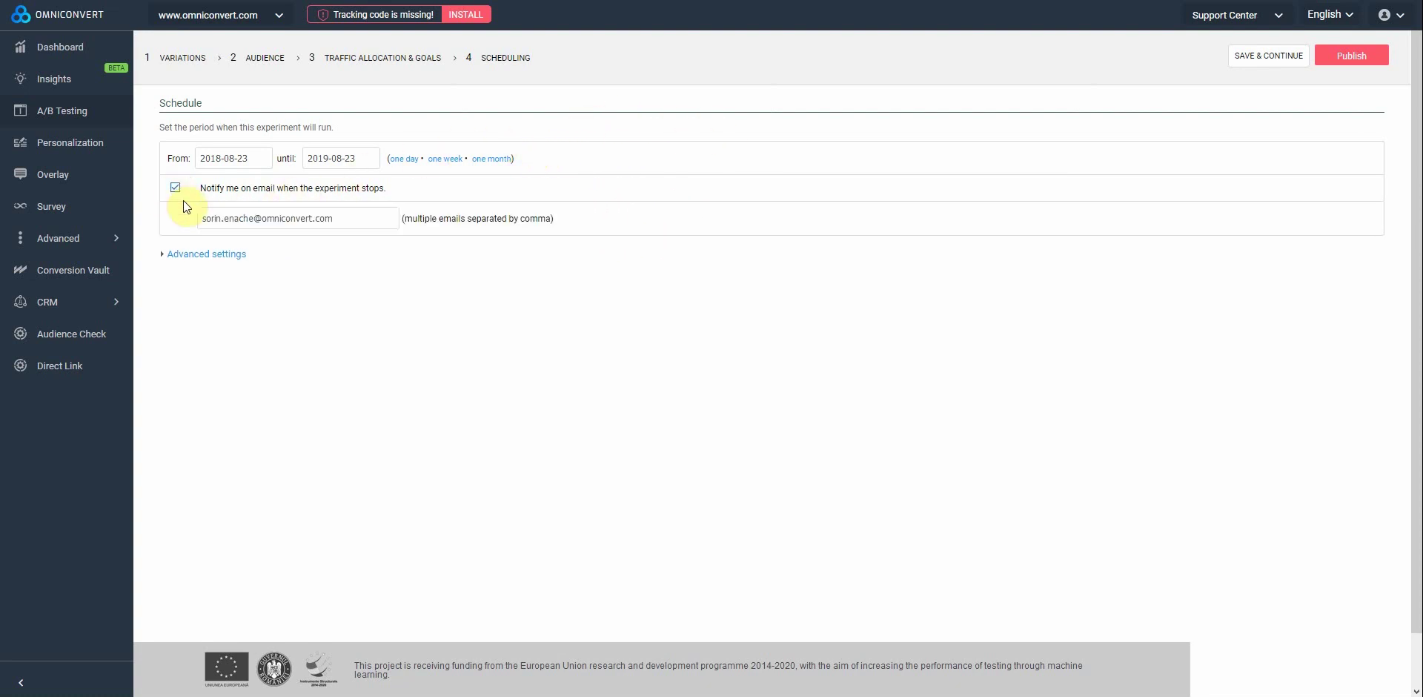
pyautogui.click(220, 256)
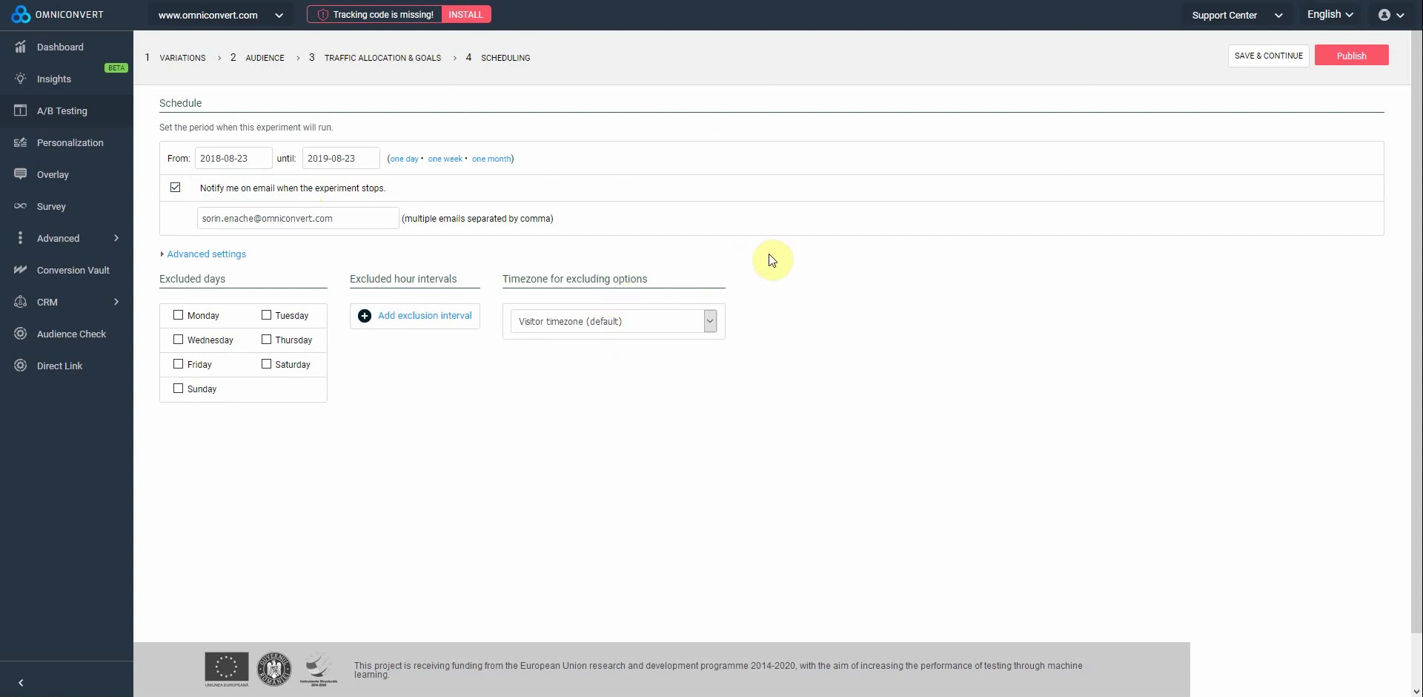
# Step: Publish the 'Hompage new headline and CTA color' experiment and start installing the missing tracking code
pyautogui.click(1348, 60)
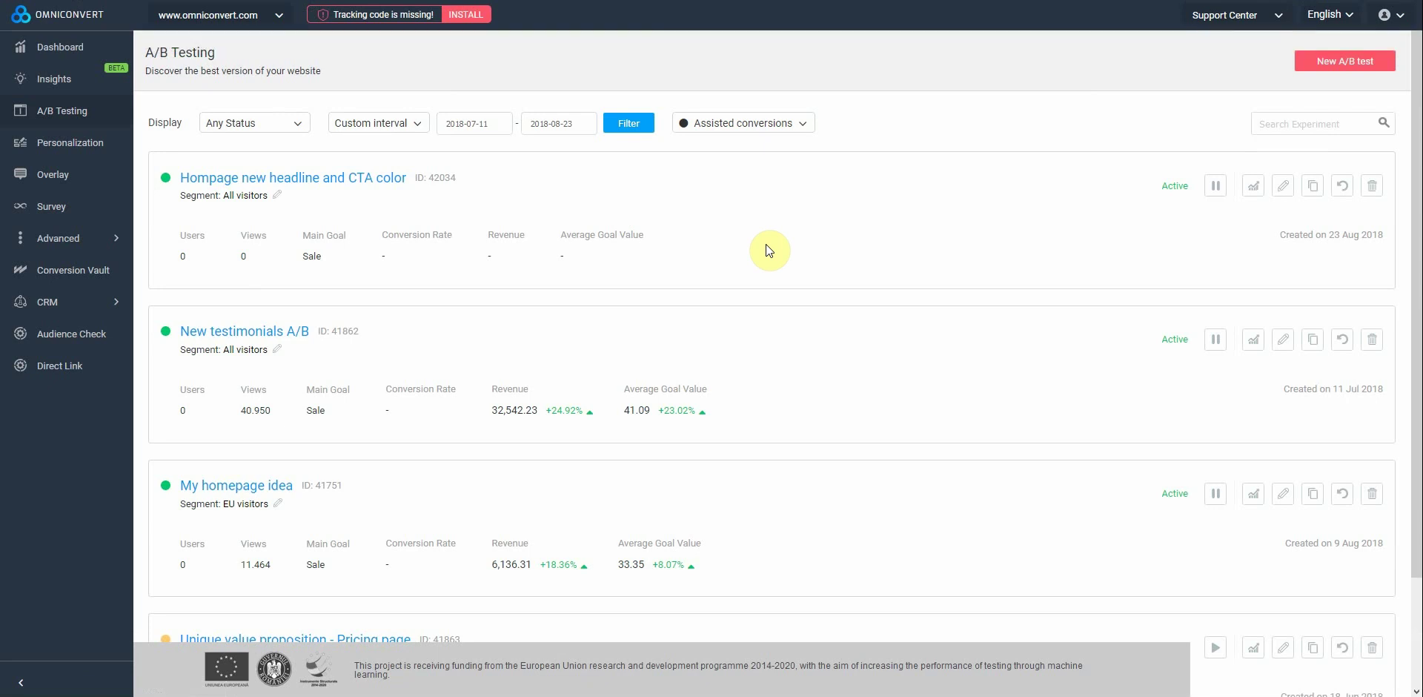
pyautogui.click(469, 18)
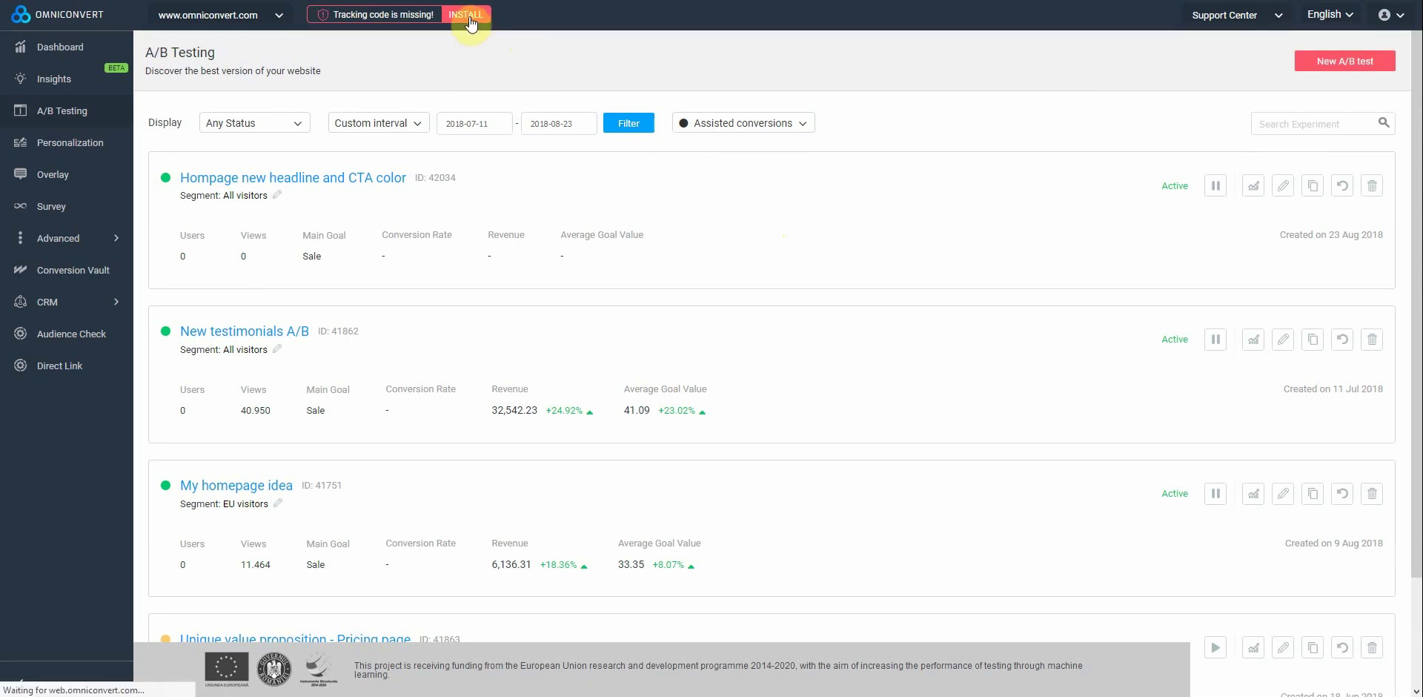